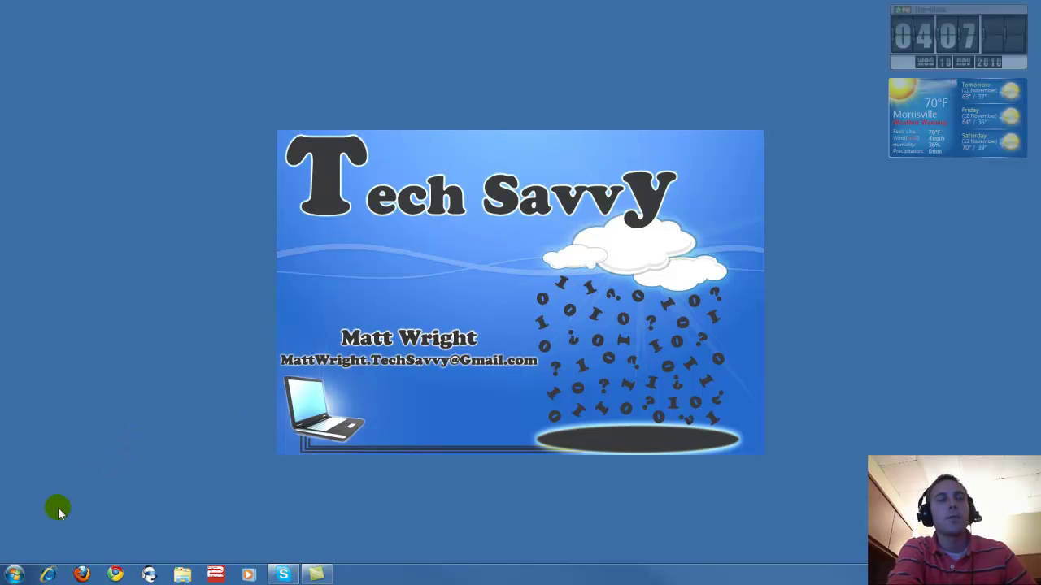
# Launch Microsoft Word 2010 from the Microsoft Office folder under All Programs.
pyautogui.click(17, 576)
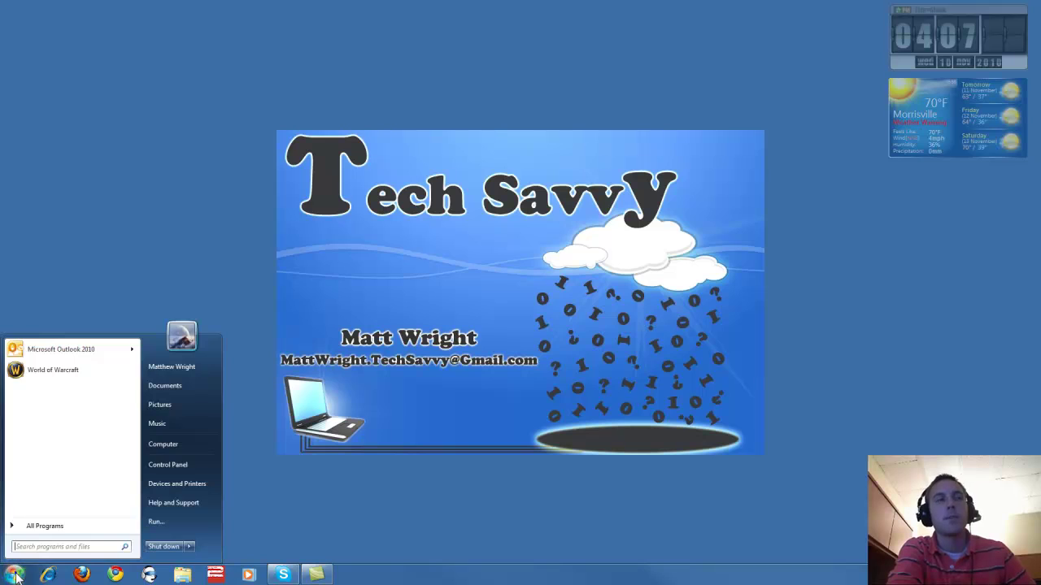
pyautogui.click(76, 526)
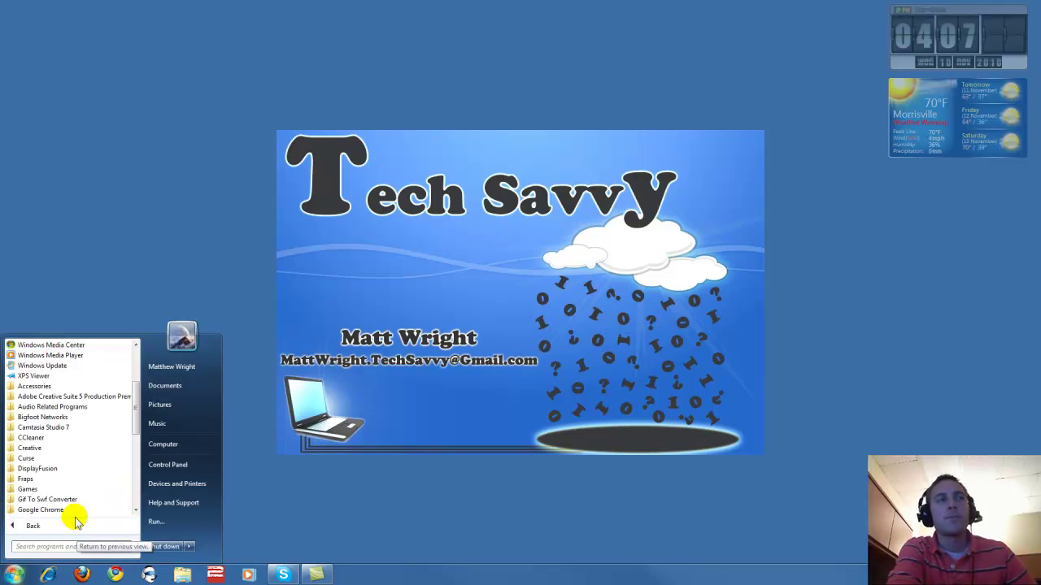
pyautogui.scroll(-3, 70, 484)
pyautogui.scroll(-1, 71, 481)
pyautogui.scroll(-1, 59, 460)
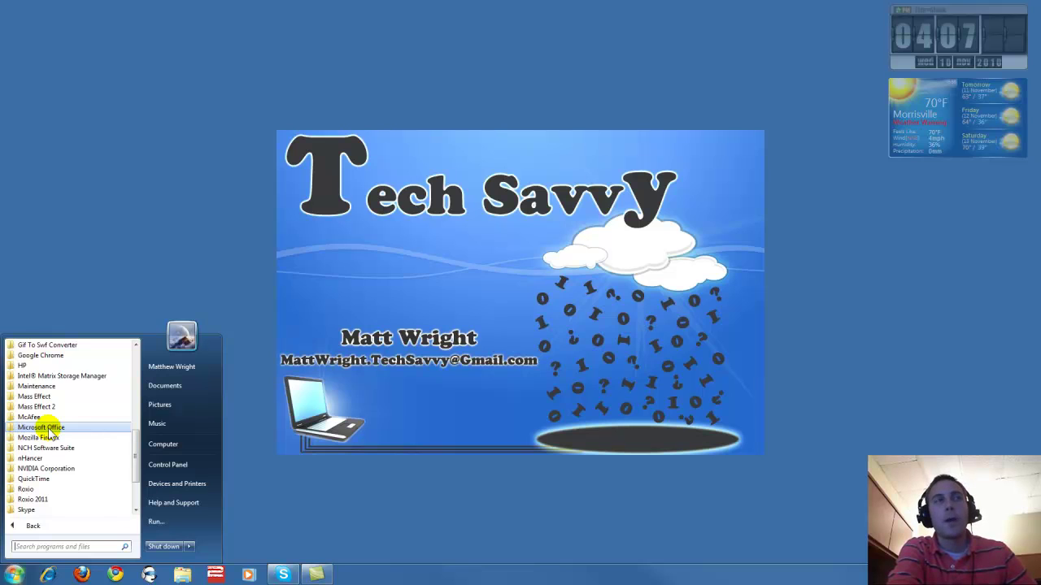
pyautogui.scroll(4, 40, 407)
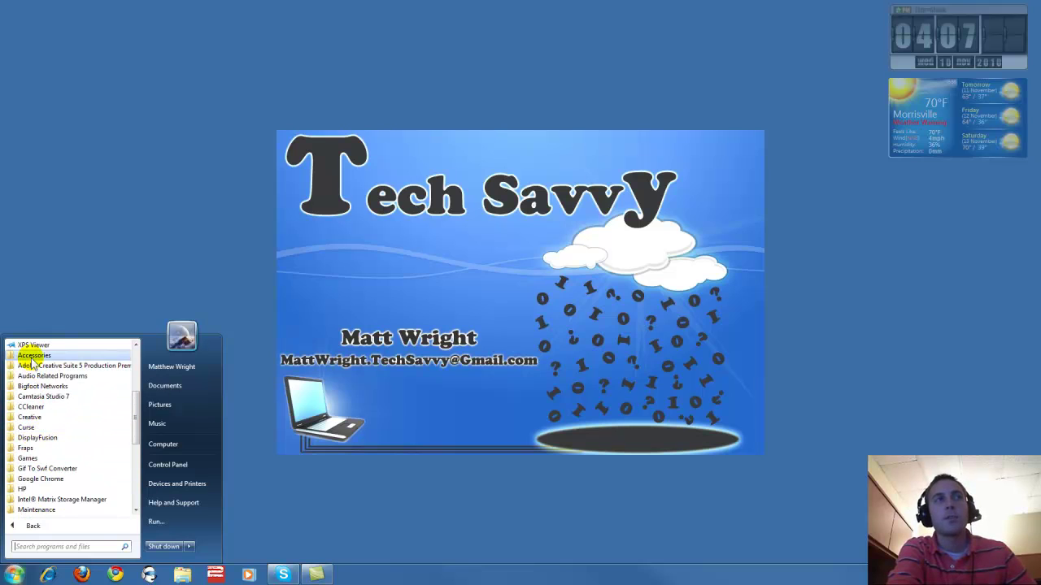
pyautogui.click(33, 357)
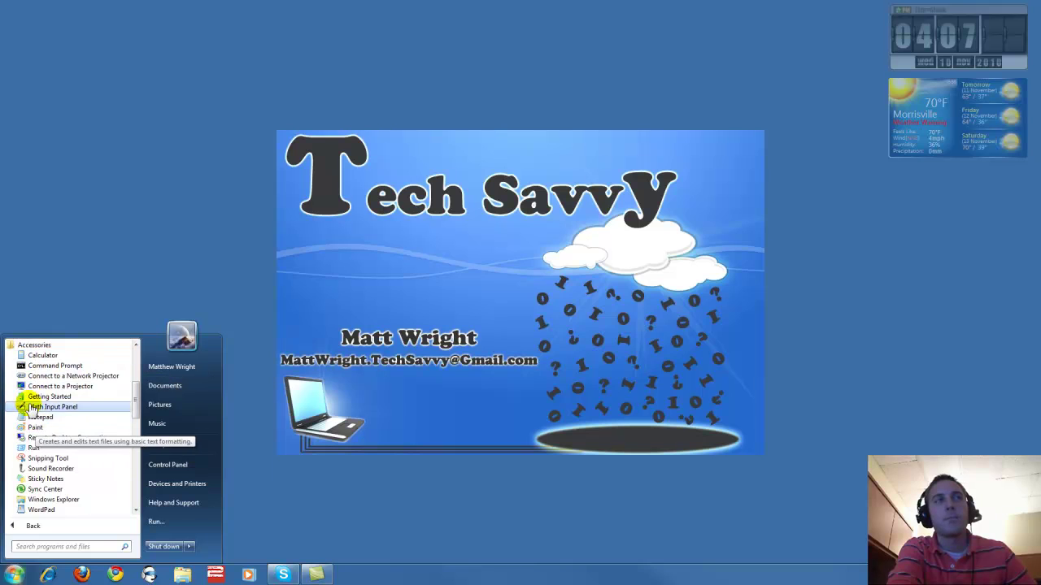
pyautogui.click(22, 345)
pyautogui.scroll(-1, 35, 394)
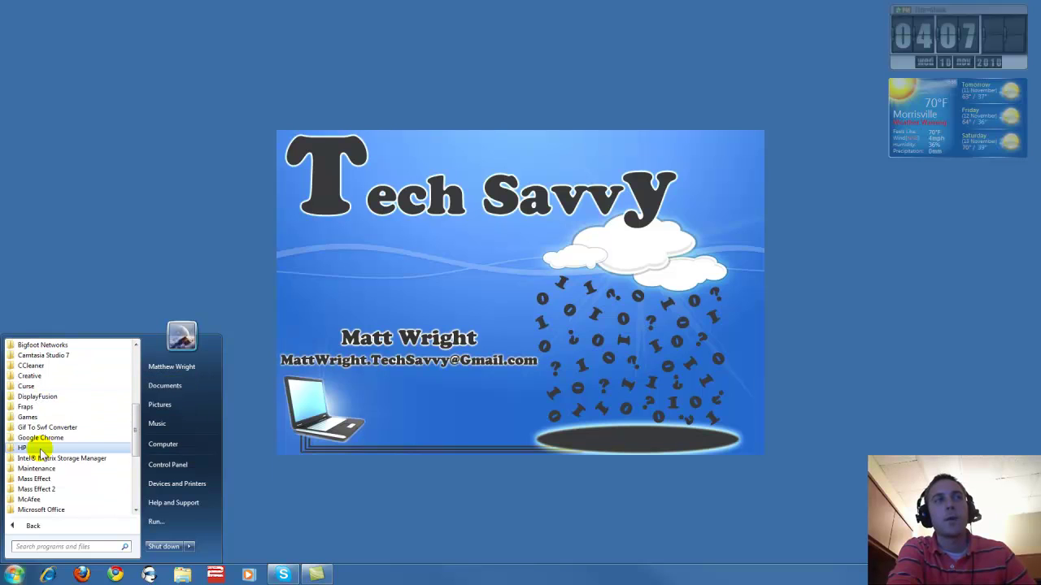
pyautogui.scroll(-1, 41, 455)
pyautogui.click(42, 478)
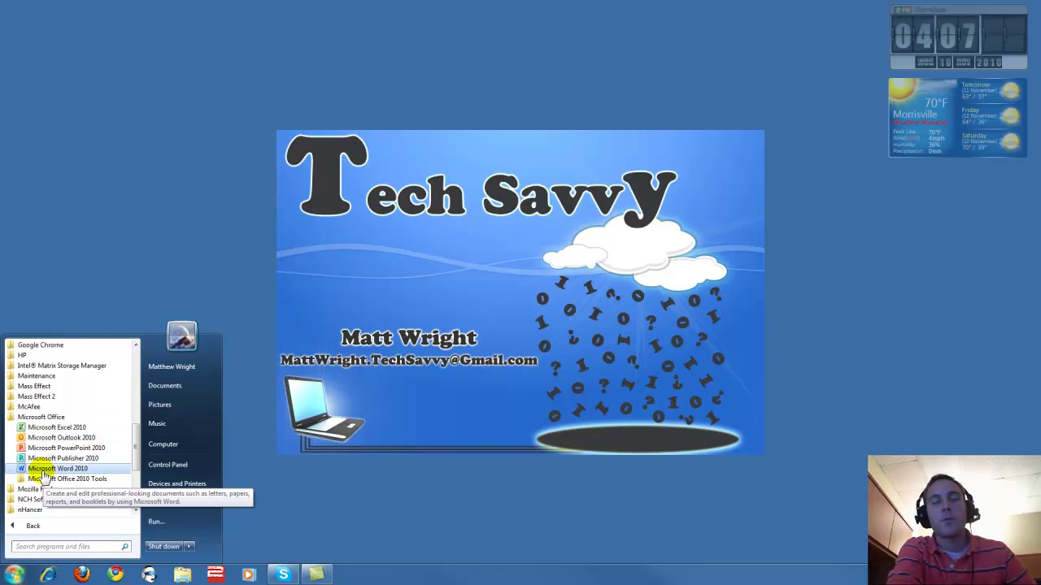
pyautogui.click(57, 469)
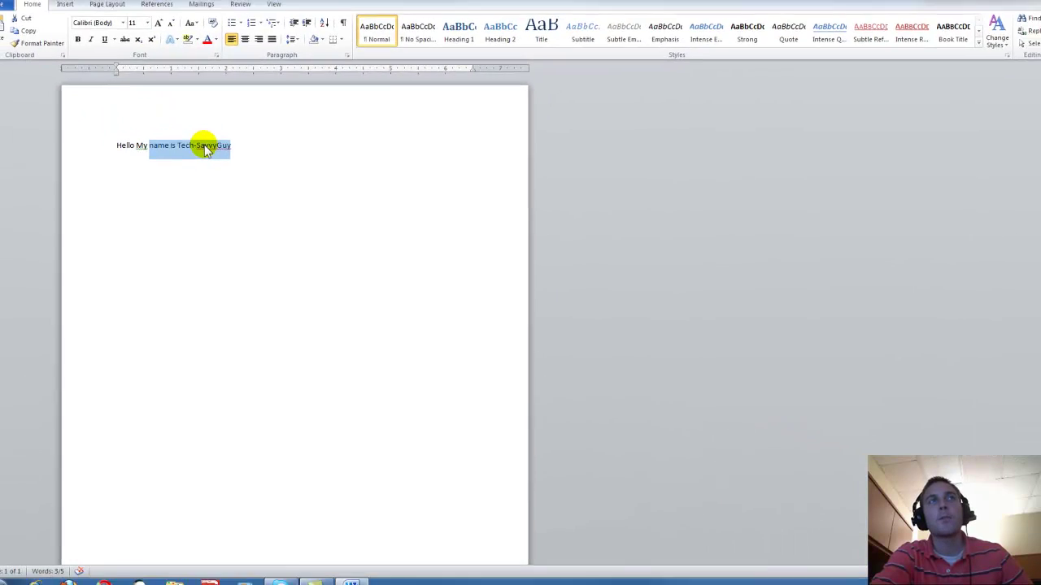
# Copy the 'name is' phrase and paste it as plain text two lines below.
pyautogui.rightClick(206, 149)
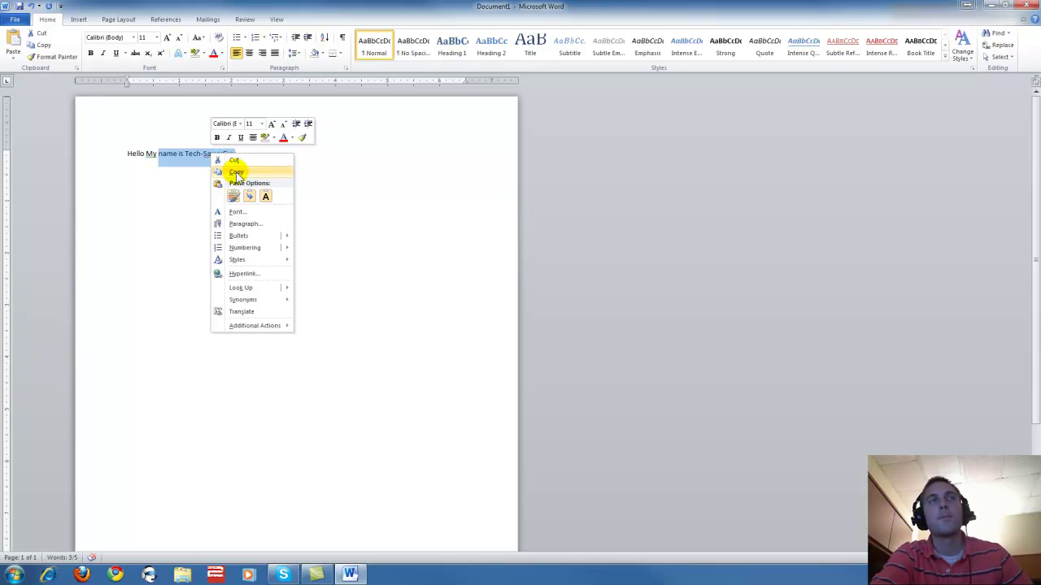
pyautogui.click(235, 173)
pyautogui.click(236, 155)
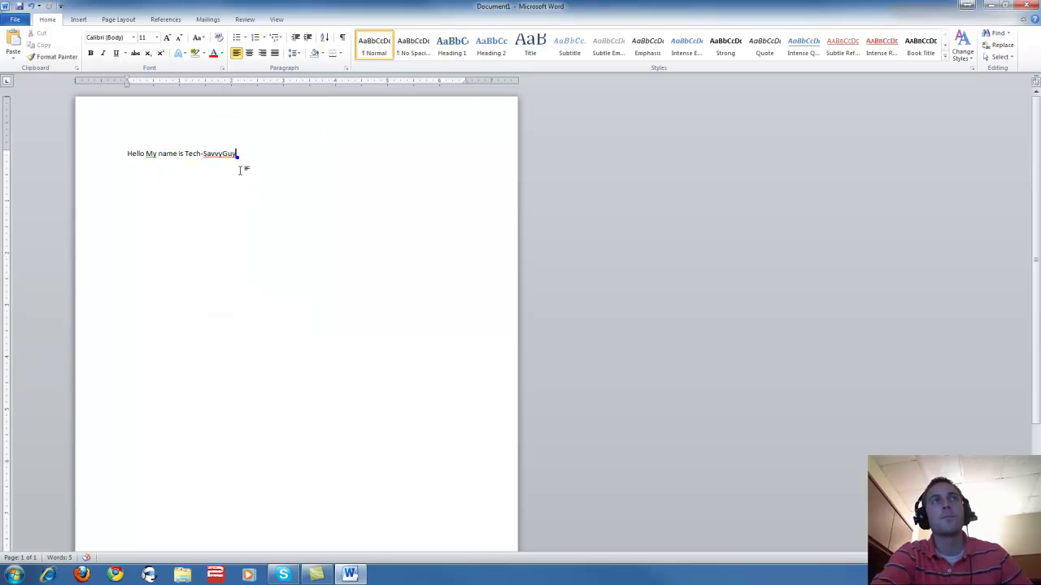
pyautogui.press('Return')
pyautogui.press('Return')
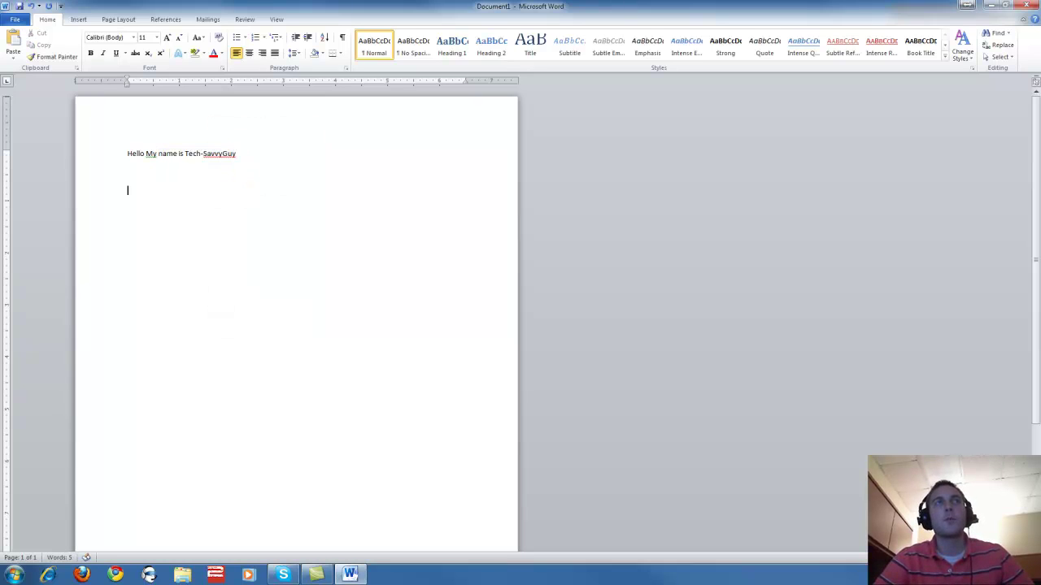
pyautogui.press('Return')
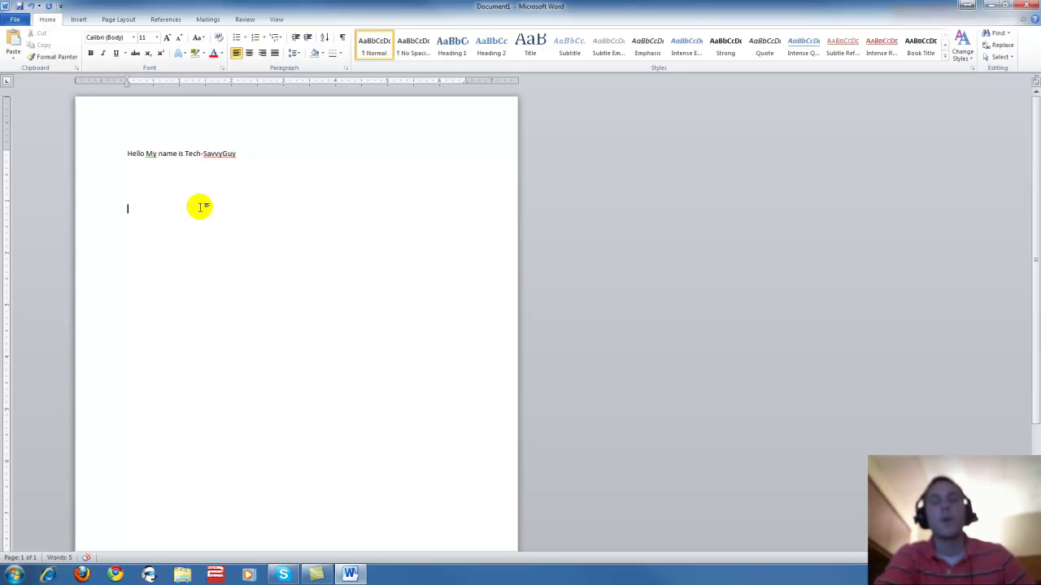
pyautogui.rightClick(149, 209)
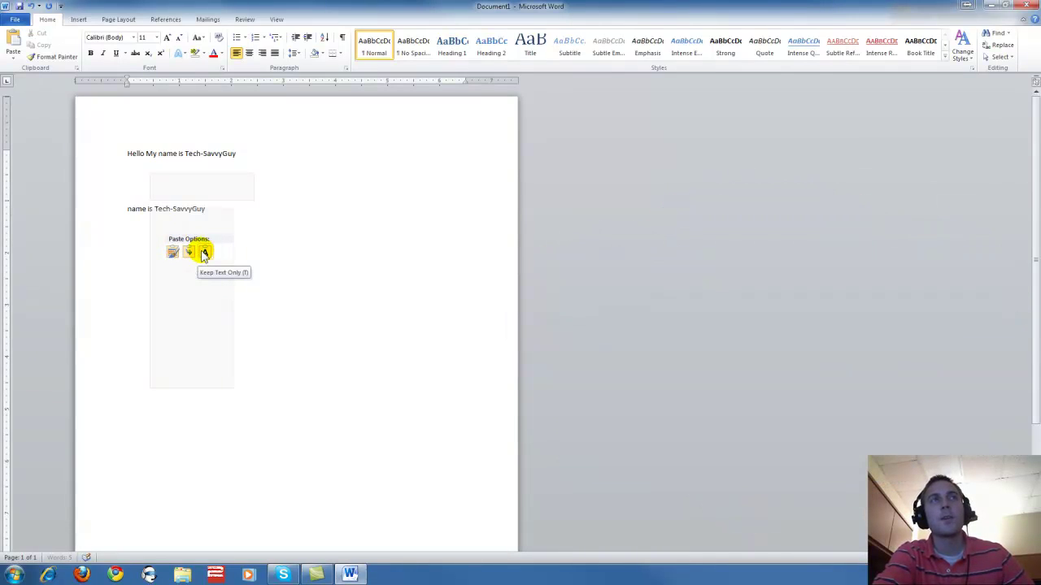
pyautogui.click(204, 252)
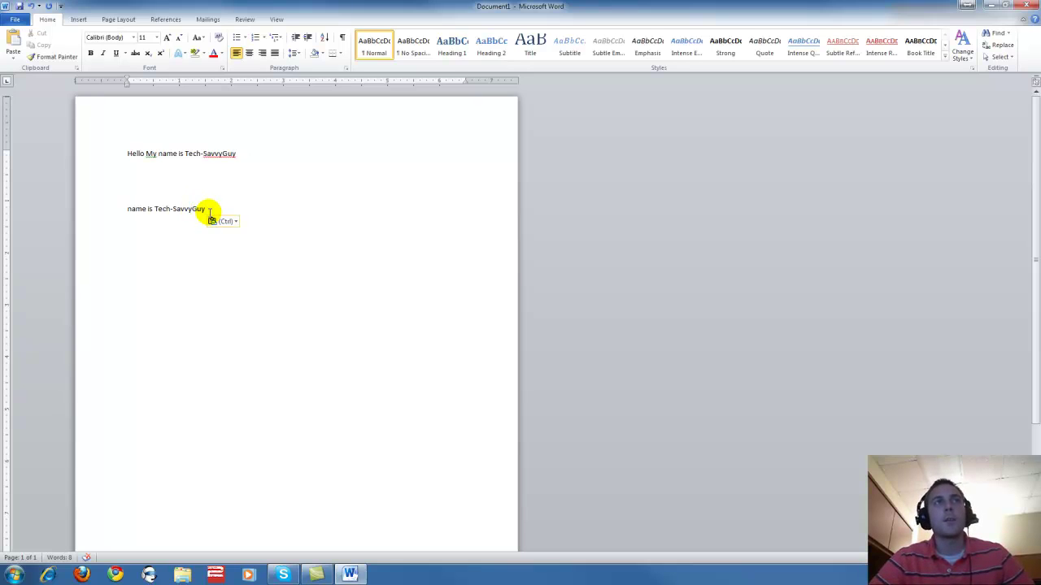
# Delete the duplicated line, then cut the name from line 1 and paste it as plain text below.
pyautogui.moveTo(210, 210); pyautogui.dragTo(128, 210)
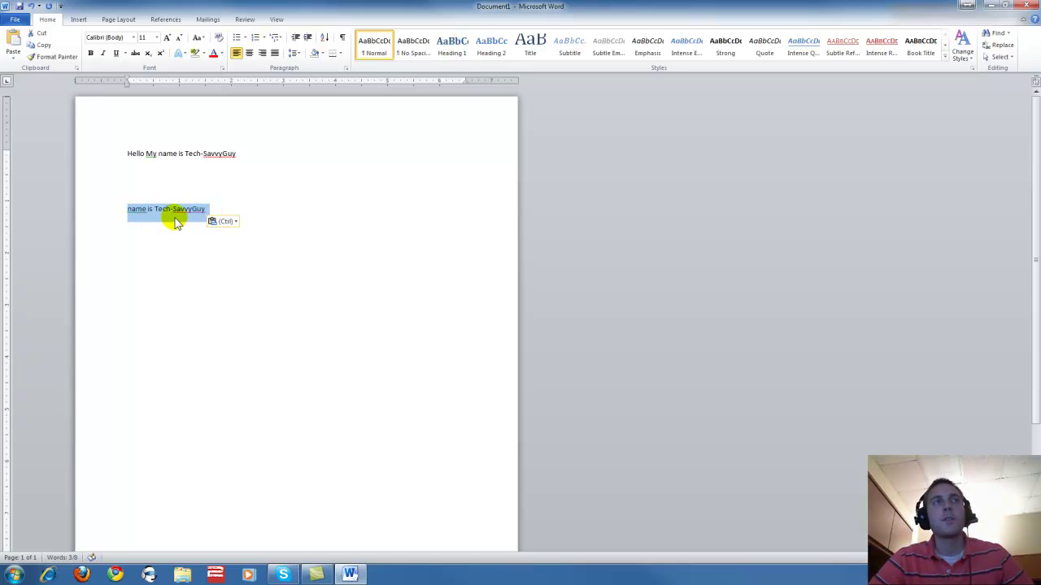
pyautogui.press('Delete')
pyautogui.moveTo(236, 155); pyautogui.dragTo(195, 158)
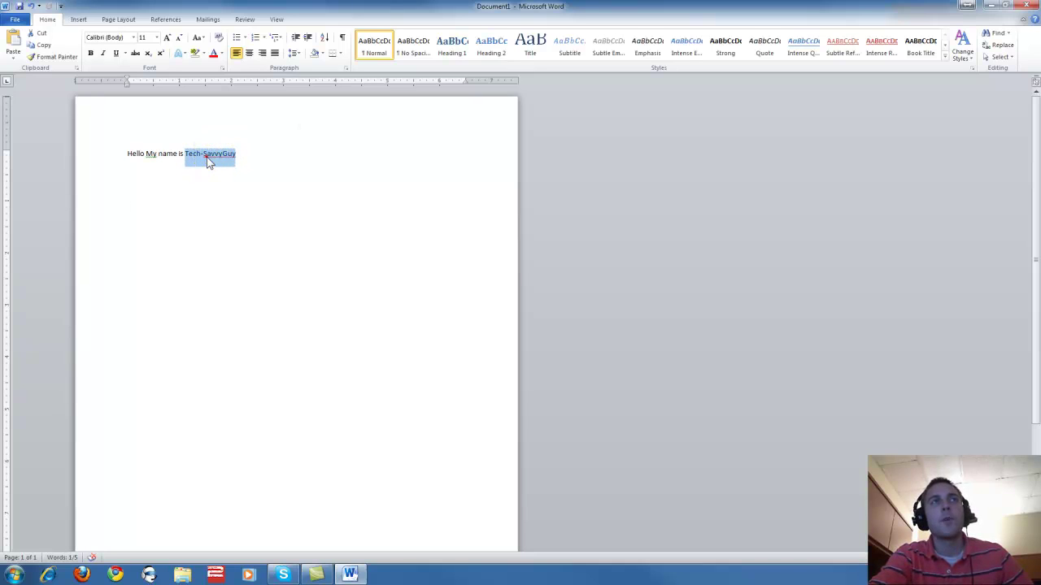
pyautogui.rightClick(206, 159)
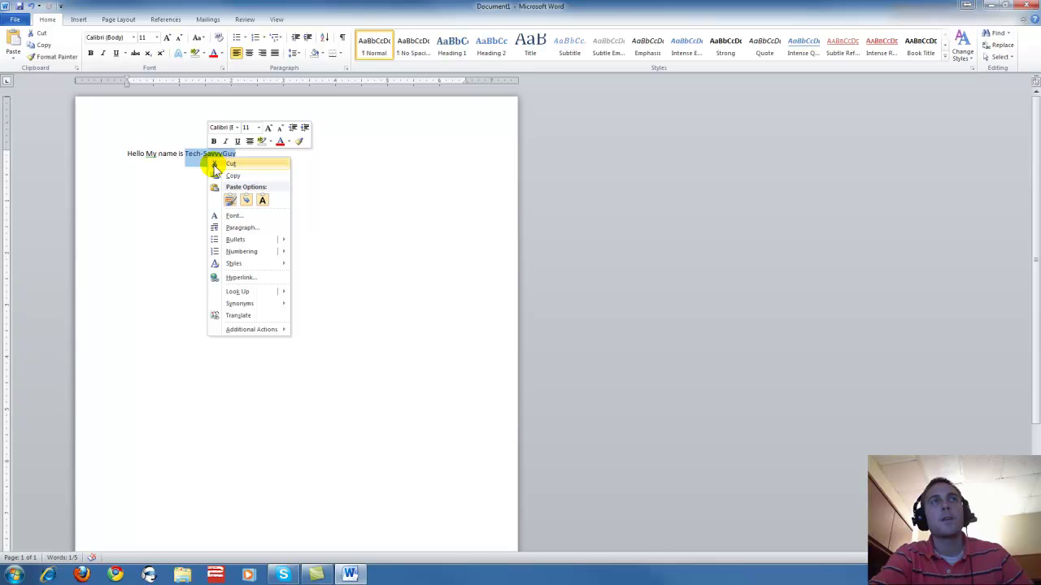
pyautogui.click(216, 164)
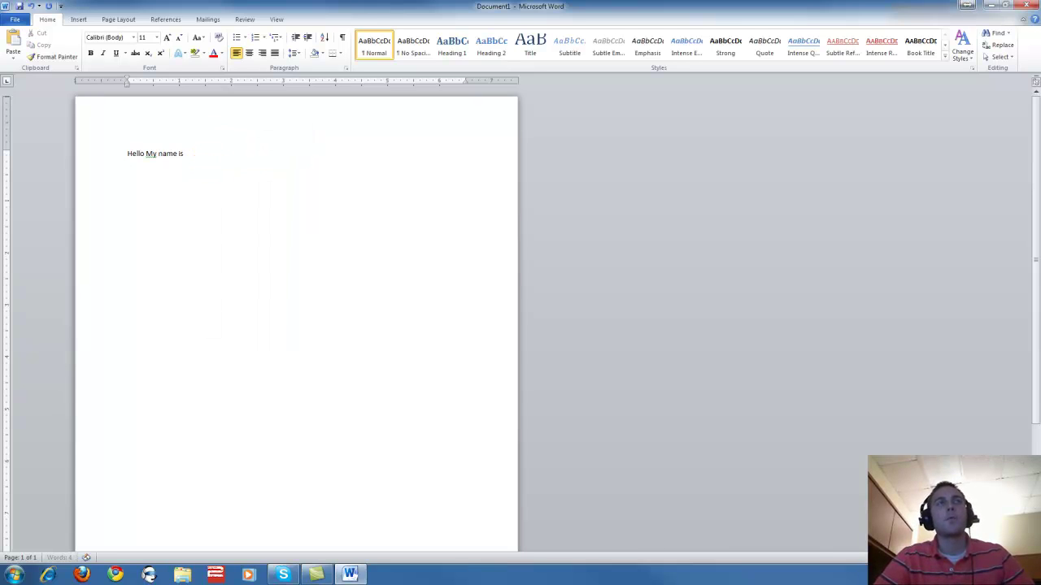
pyautogui.rightClick(160, 228)
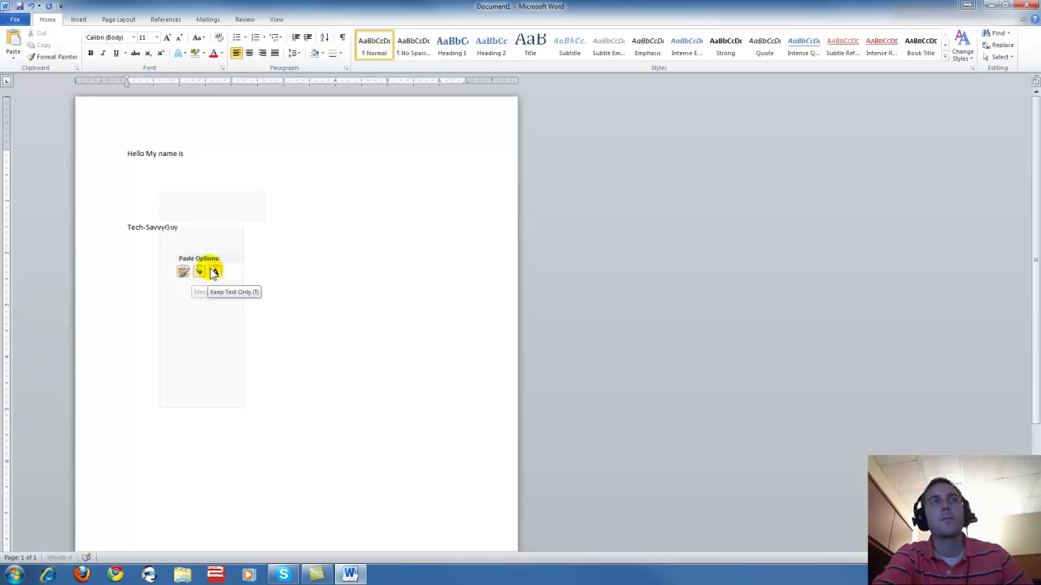
pyautogui.click(210, 271)
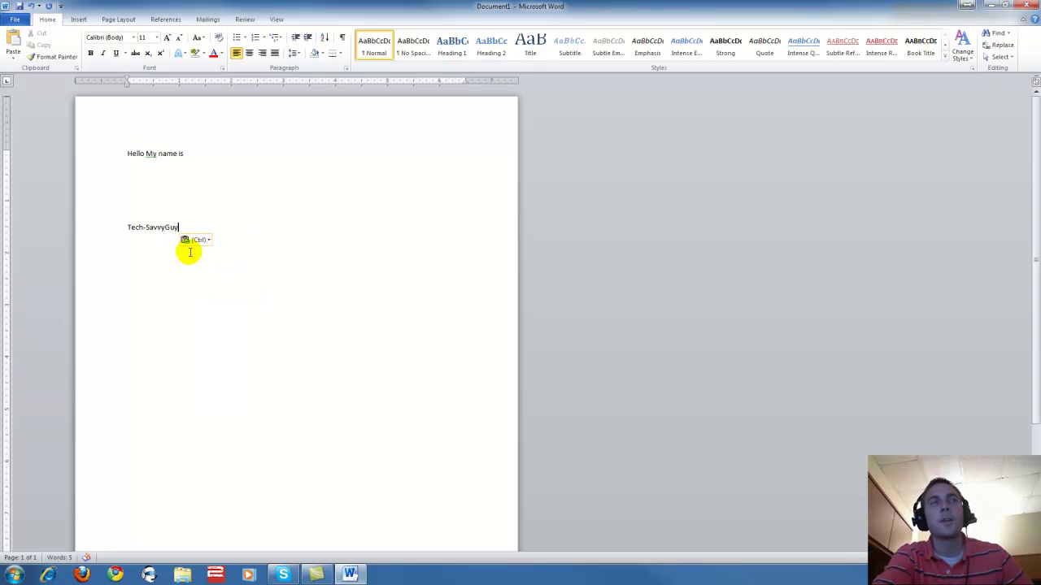
# Delete the pasted name and retype it after 'Hello My name is' on the first line.
pyautogui.moveTo(179, 229); pyautogui.dragTo(127, 227)
pyautogui.press('BackSpace')
pyautogui.click(190, 154)
pyautogui.write('Tech-SavvyG')
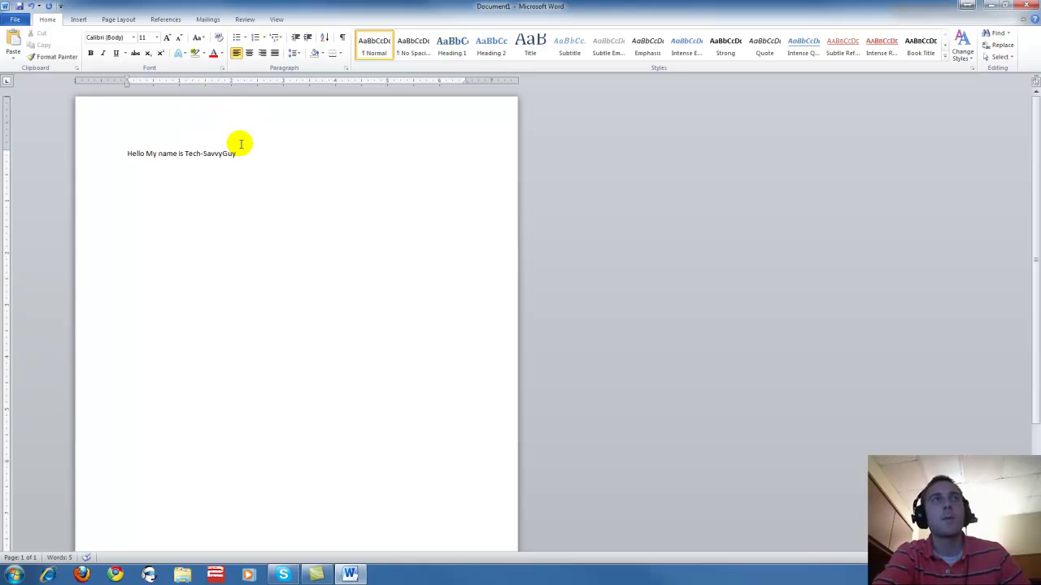
# Select the name on the first line and paste a copy onto the empty line below with Ctrl+V.
pyautogui.moveTo(237, 154); pyautogui.dragTo(197, 158)
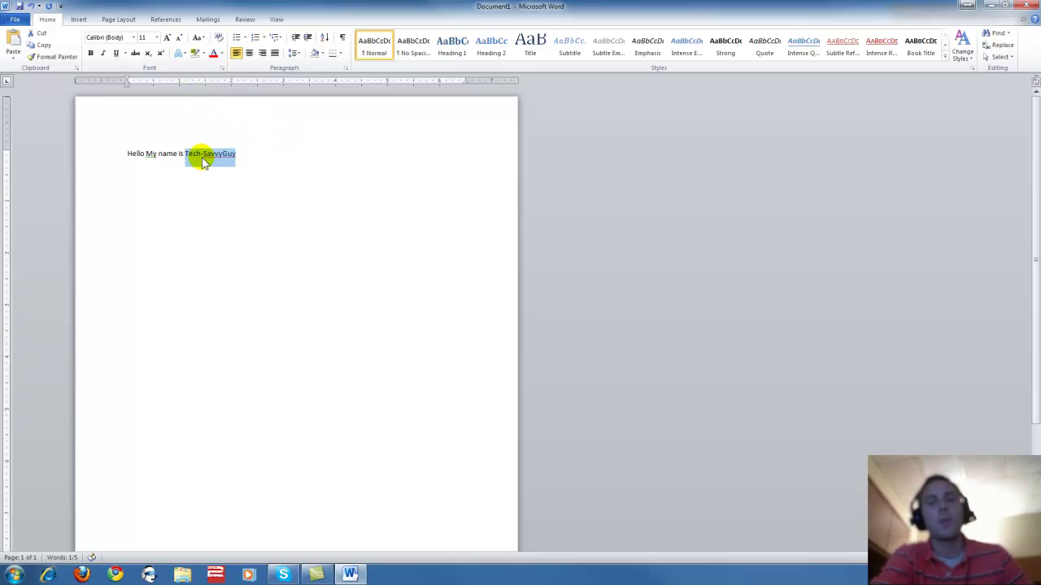
pyautogui.click(235, 154)
pyautogui.moveTo(185, 155); pyautogui.dragTo(237, 155)
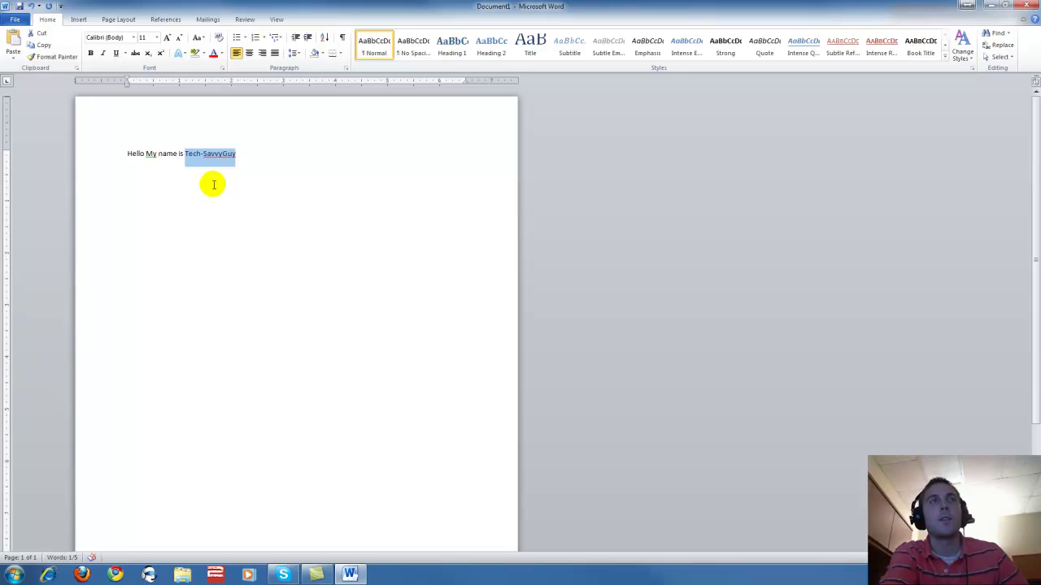
pyautogui.click(237, 155)
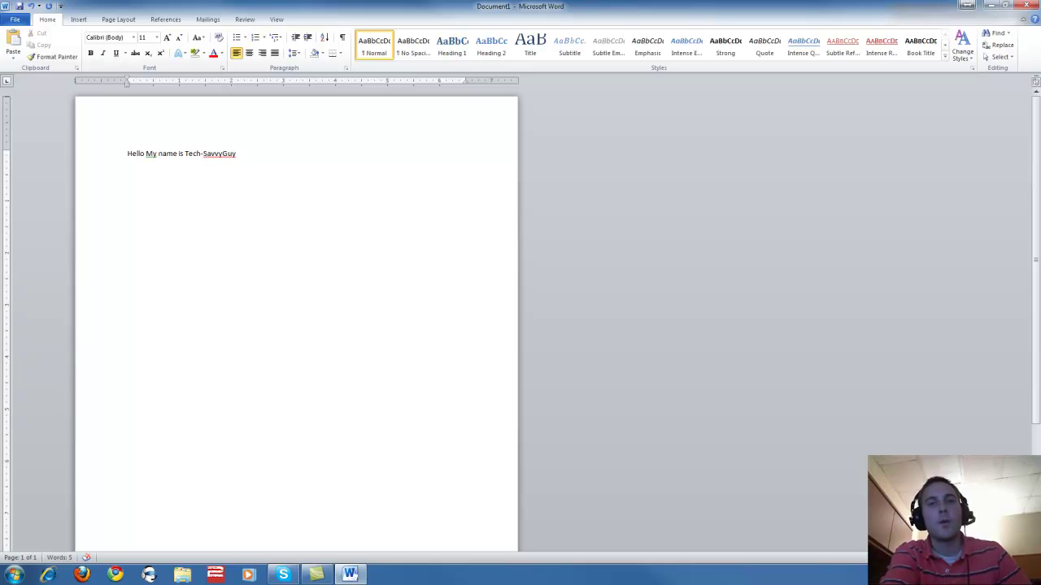
pyautogui.hotkey('ctrl', 'v')
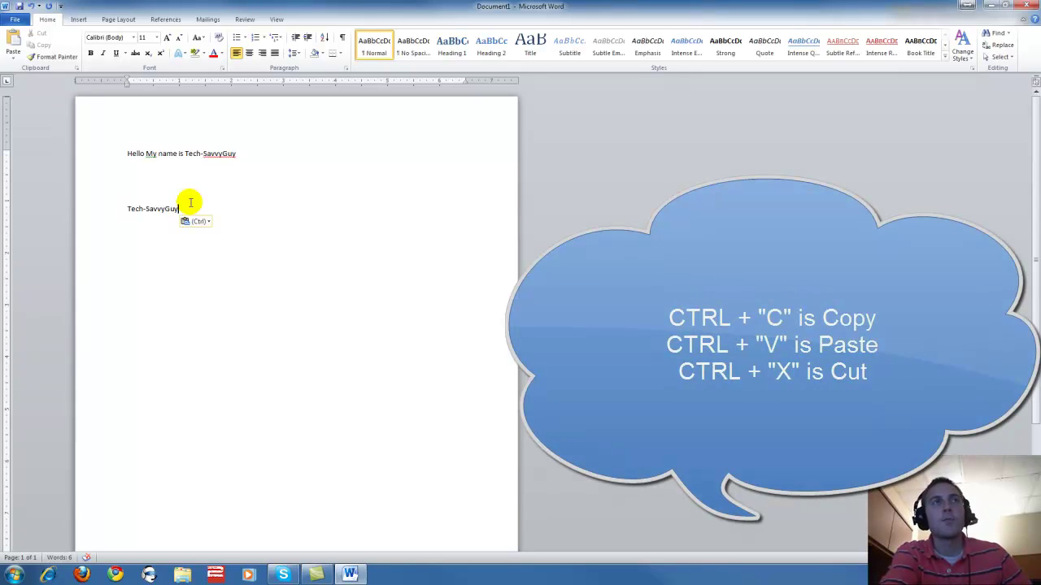
# Cut the lower copy and the name on line 1, leaving only 'Hello My name is'.
pyautogui.moveTo(180, 210); pyautogui.dragTo(128, 213)
pyautogui.hotkey('ctrl', 'x')
pyautogui.moveTo(235, 154); pyautogui.dragTo(199, 163)
pyautogui.rightClick(200, 161)
pyautogui.click(208, 165)
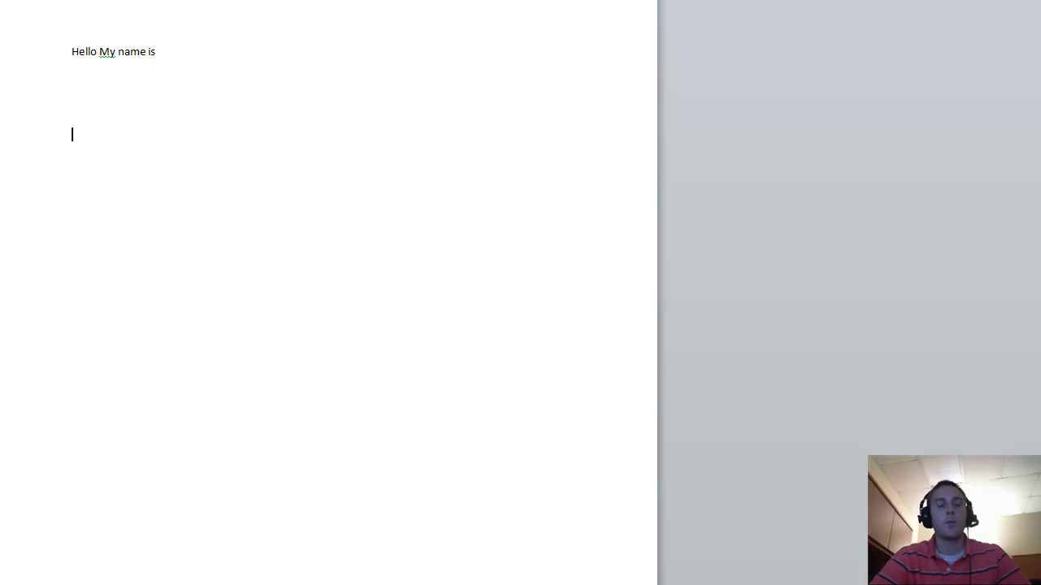
pyautogui.hotkey('ctrl', 'v')
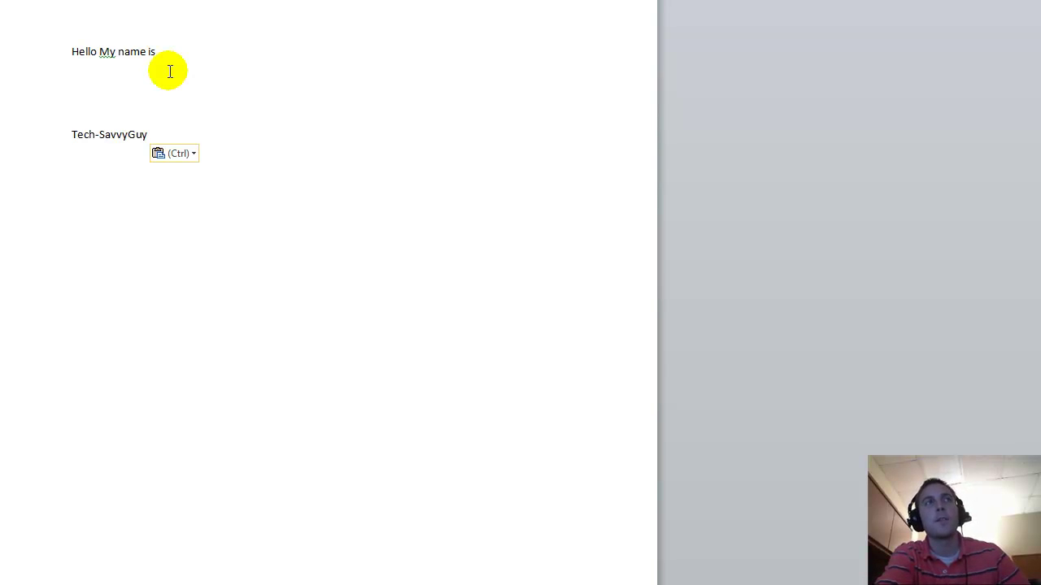
pyautogui.moveTo(156, 134); pyautogui.dragTo(80, 132)
pyautogui.hotkey('ctrl', 'x')
pyautogui.click(162, 51)
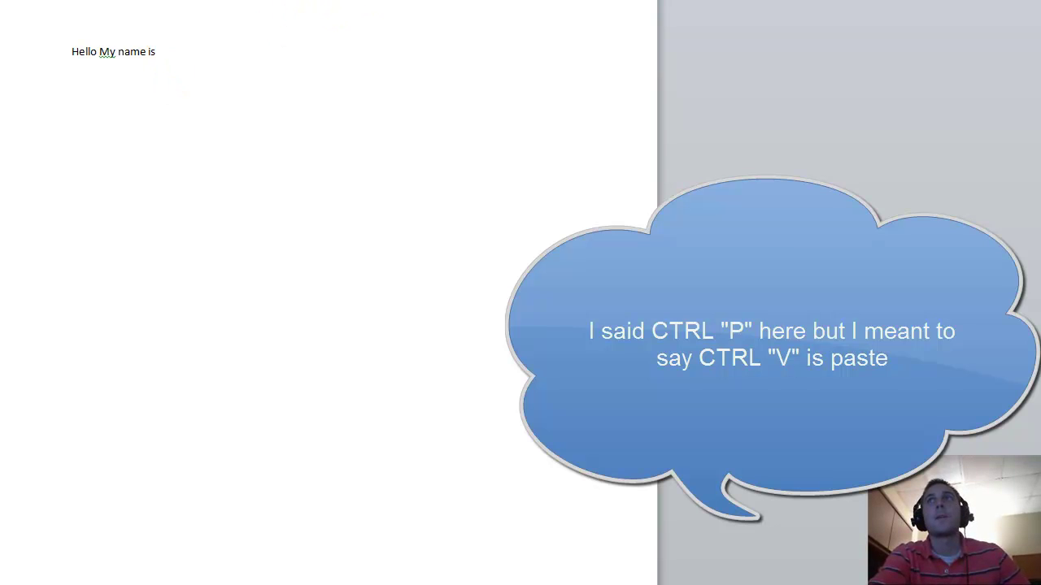
# Close Word with Alt+F4 choosing Don't Save, then open the Start menu.
pyautogui.hotkey('alt', 'F4')
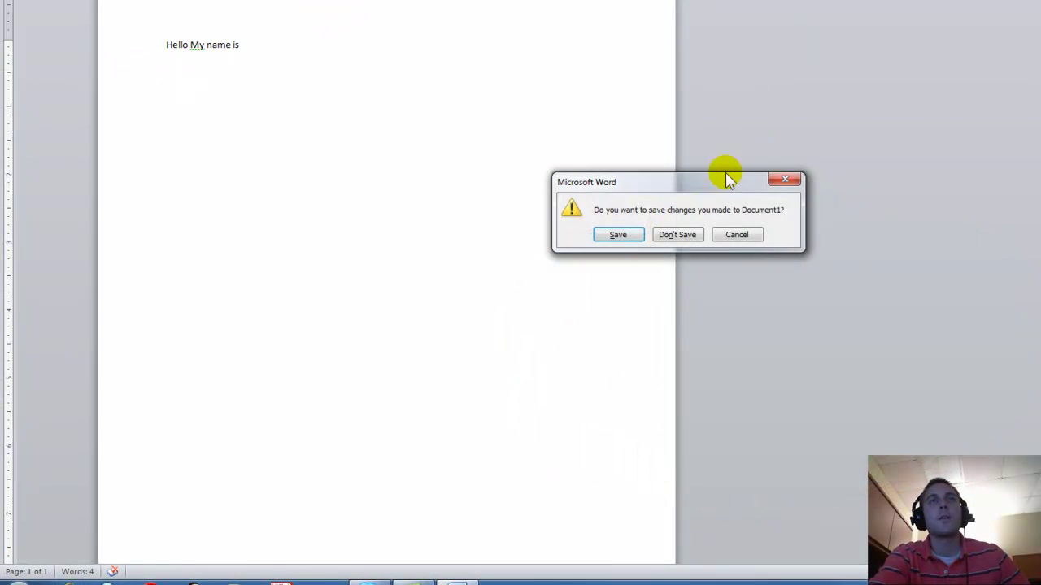
pyautogui.click(677, 234)
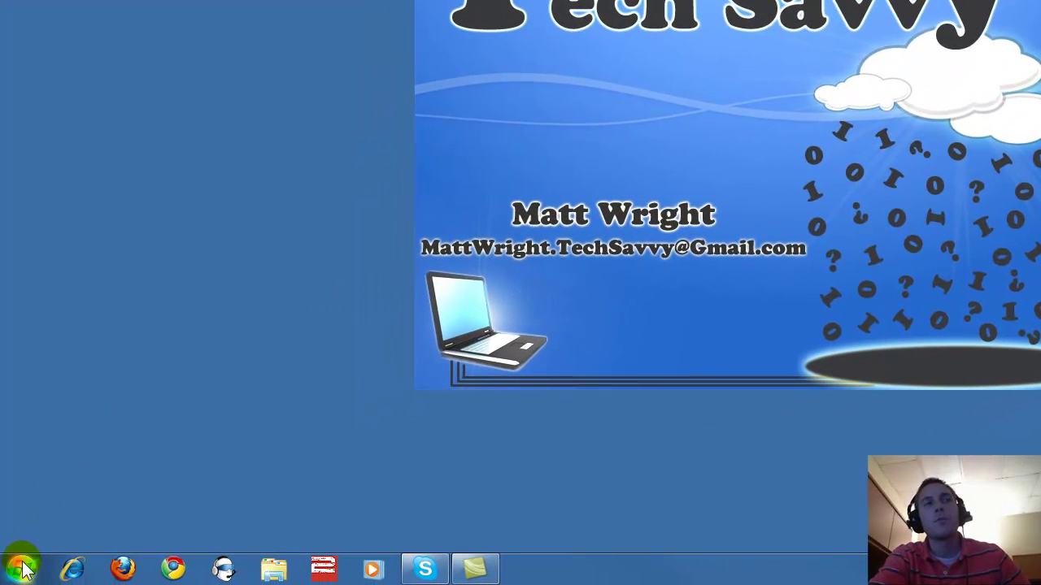
pyautogui.click(19, 582)
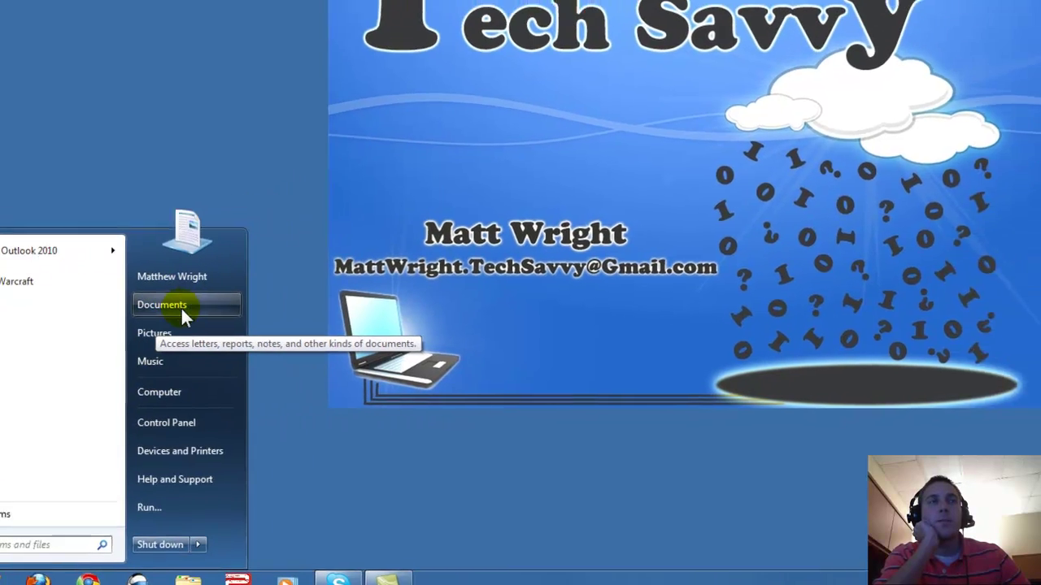
# In the Documents library, add a new folder and name it 'TEst'.
pyautogui.click(282, 286)
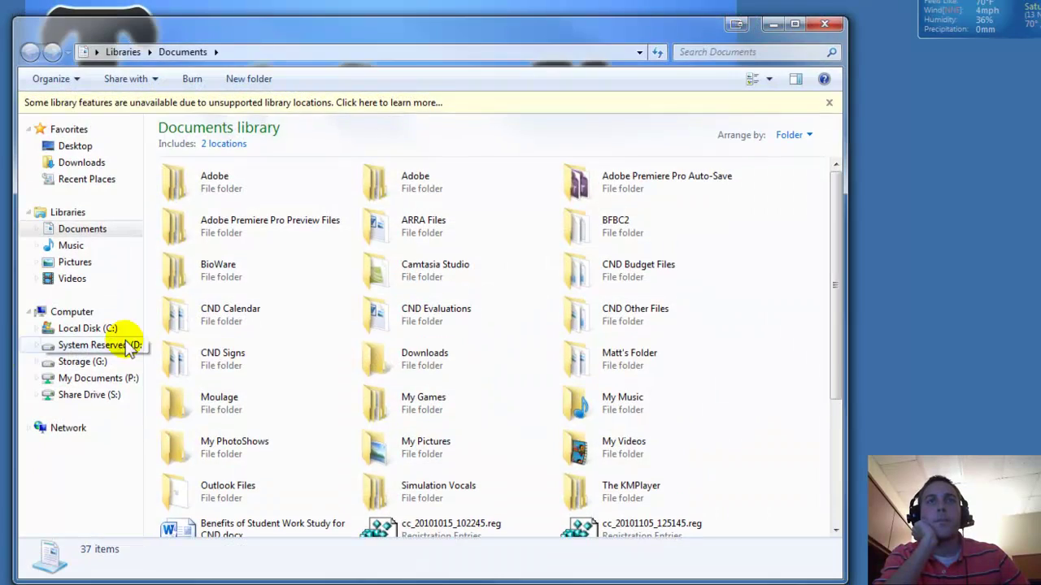
pyautogui.scroll(-5, 274, 315)
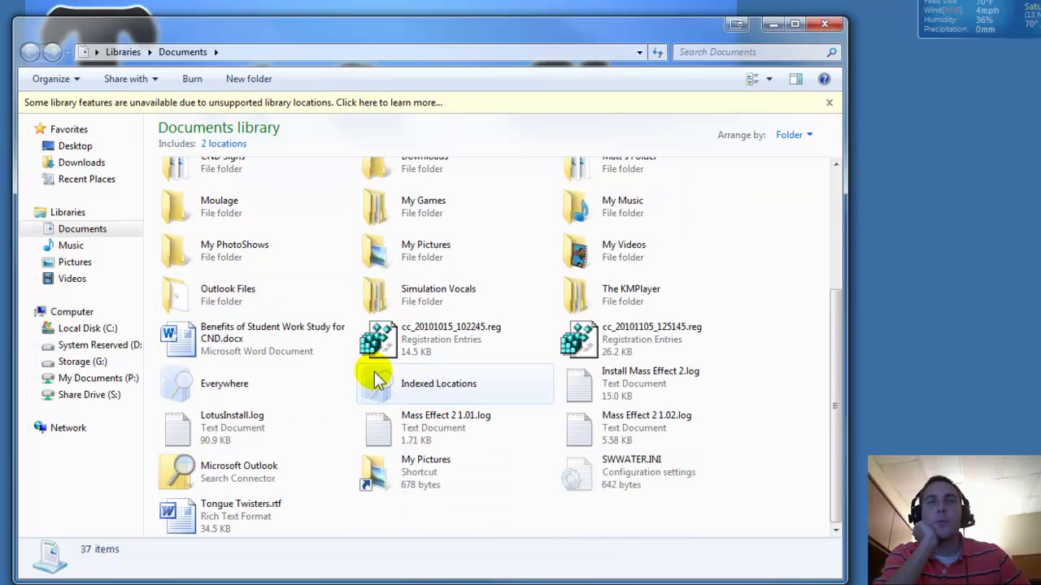
pyautogui.rightClick(408, 524)
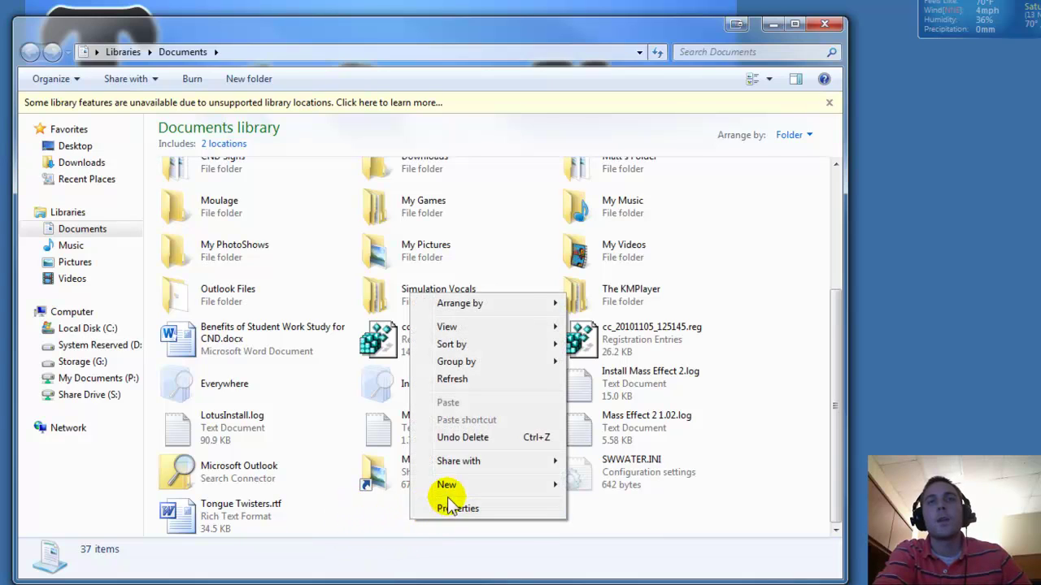
pyautogui.moveTo(443, 485)
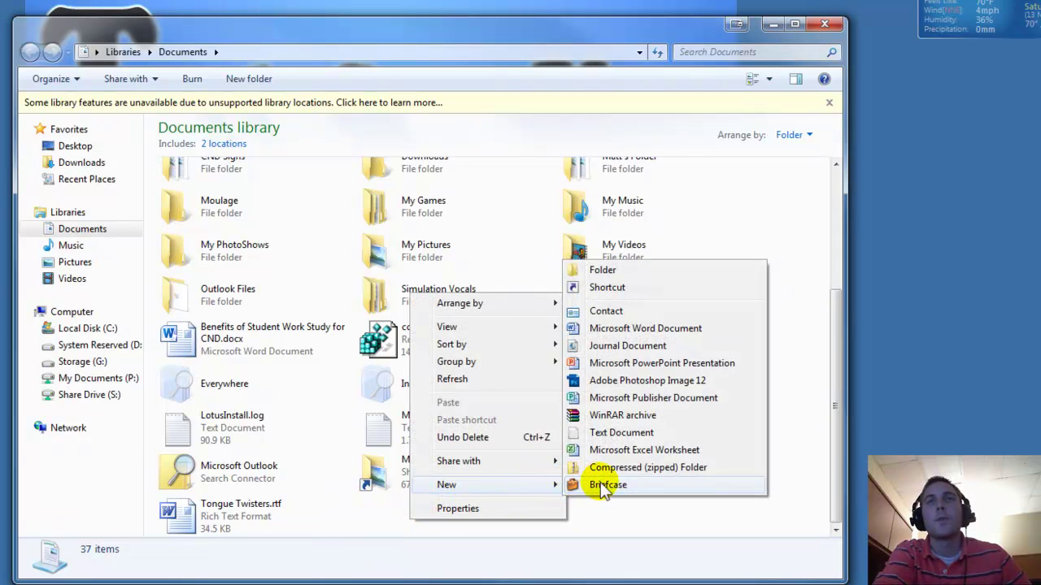
pyautogui.click(602, 271)
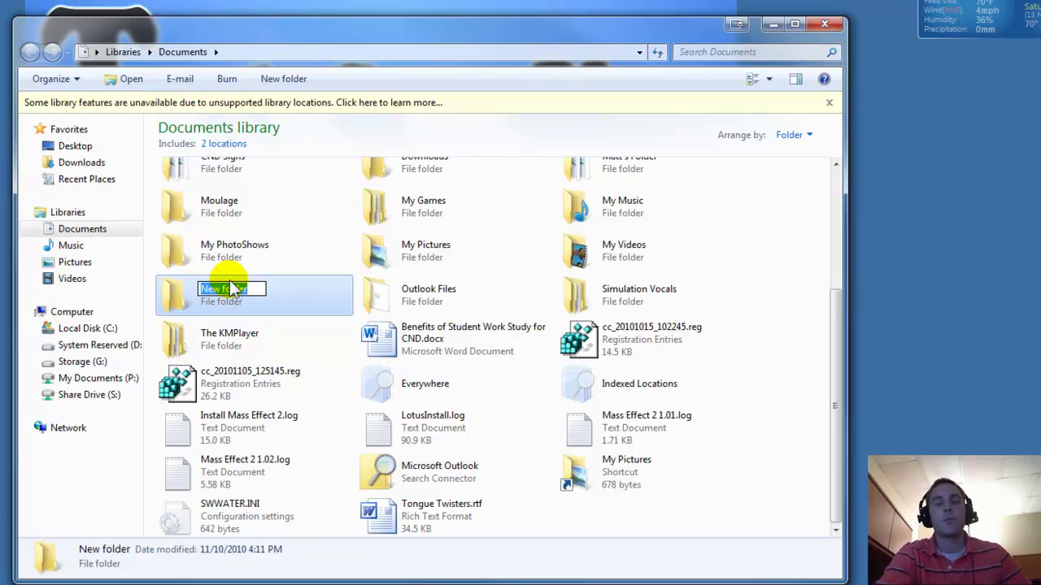
pyautogui.write('TEst')
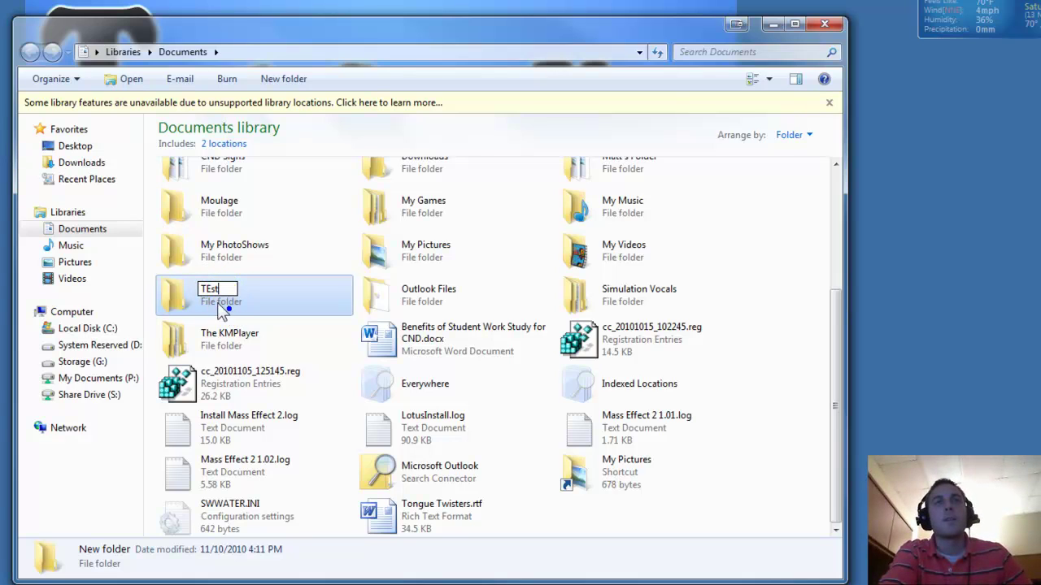
pyautogui.click(229, 309)
pyautogui.click(586, 305)
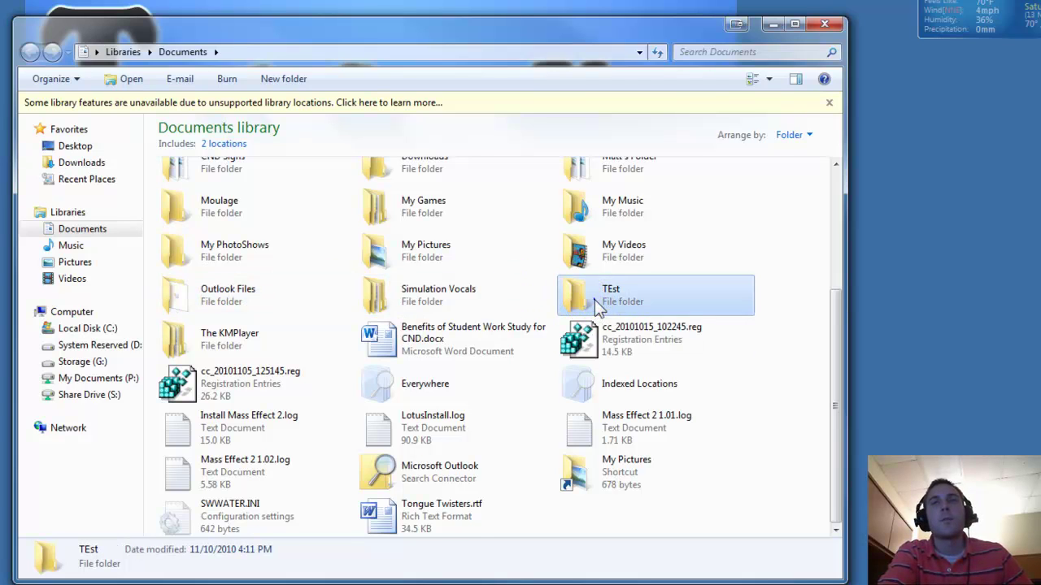
# Inside TEst, create a new text document and name it Test.txt.
pyautogui.doubleClick(594, 300)
pyautogui.rightClick(429, 296)
pyautogui.moveTo(472, 462)
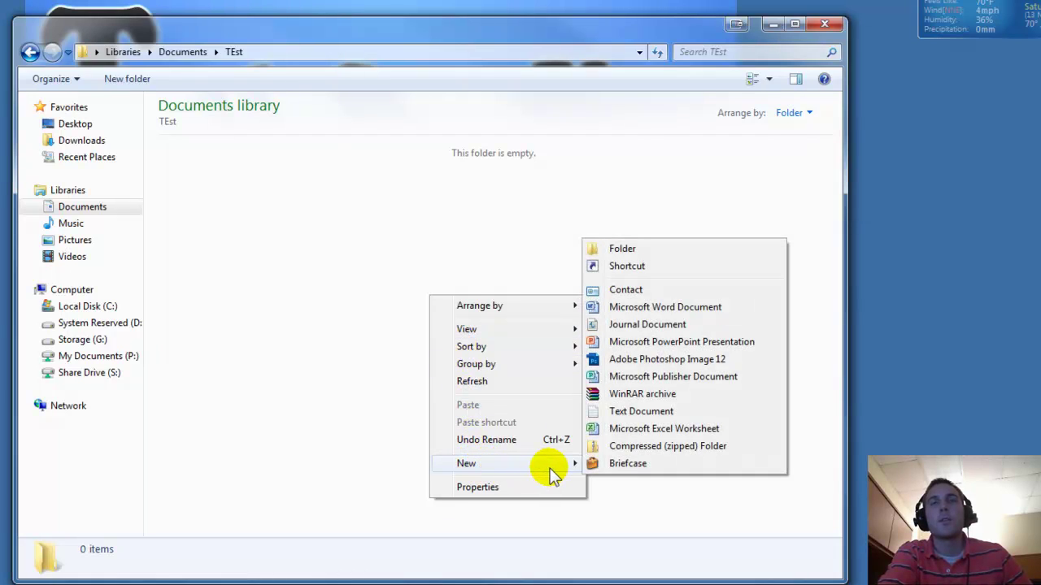
pyautogui.rightClick(385, 460)
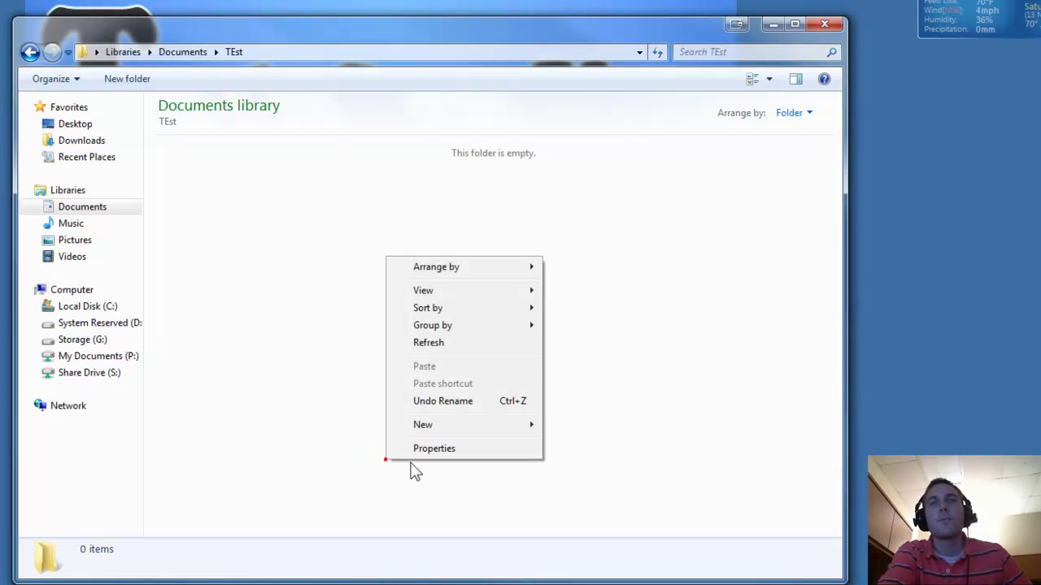
pyautogui.moveTo(428, 425)
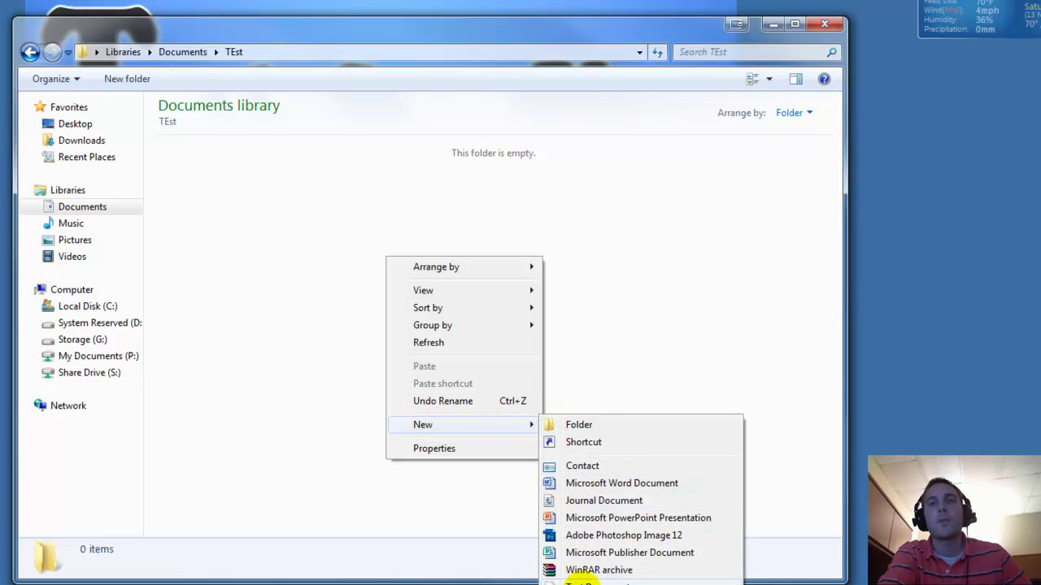
pyautogui.click(582, 582)
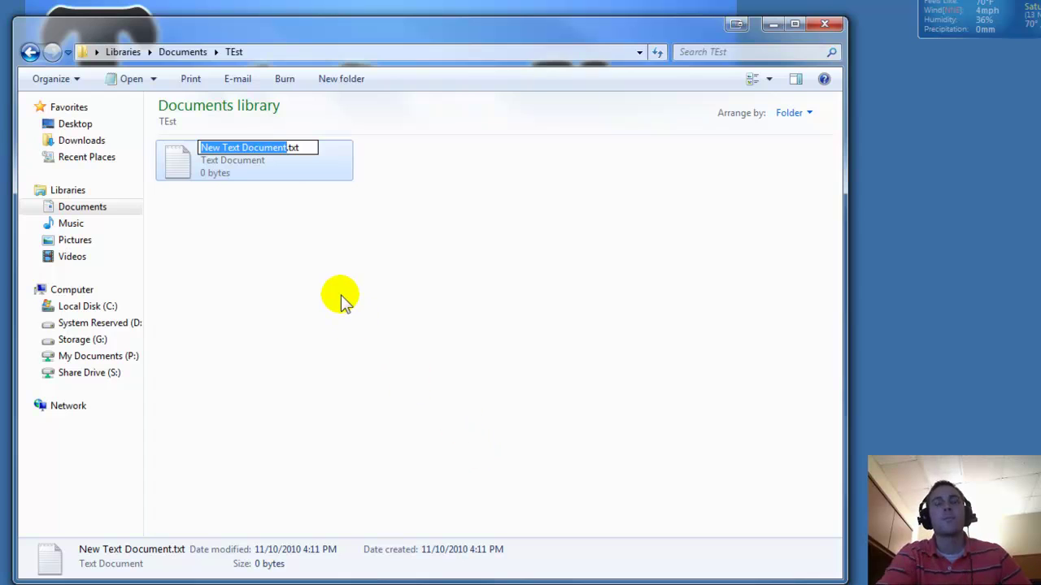
pyautogui.write('Test')
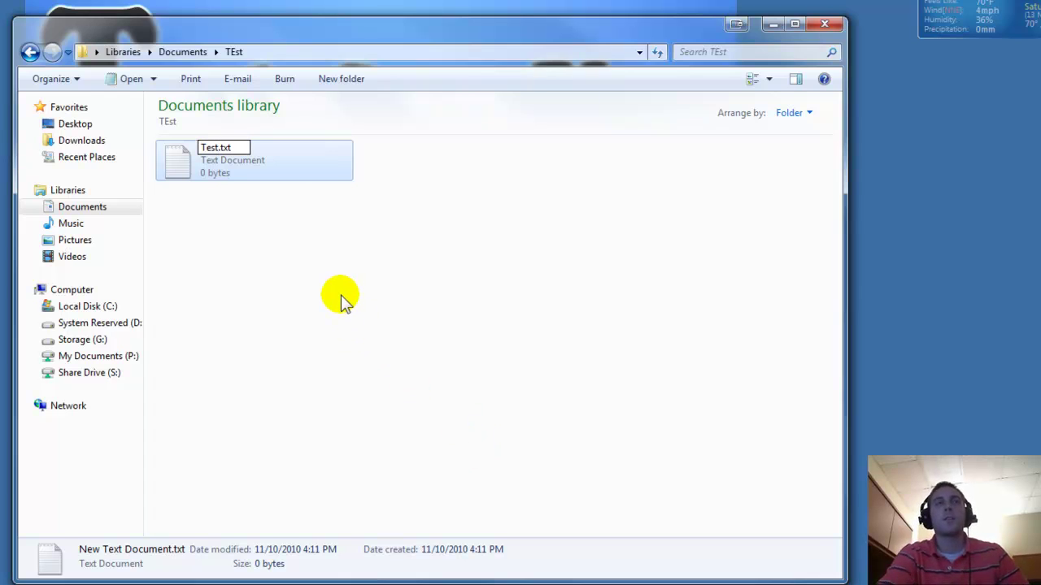
pyautogui.click(340, 295)
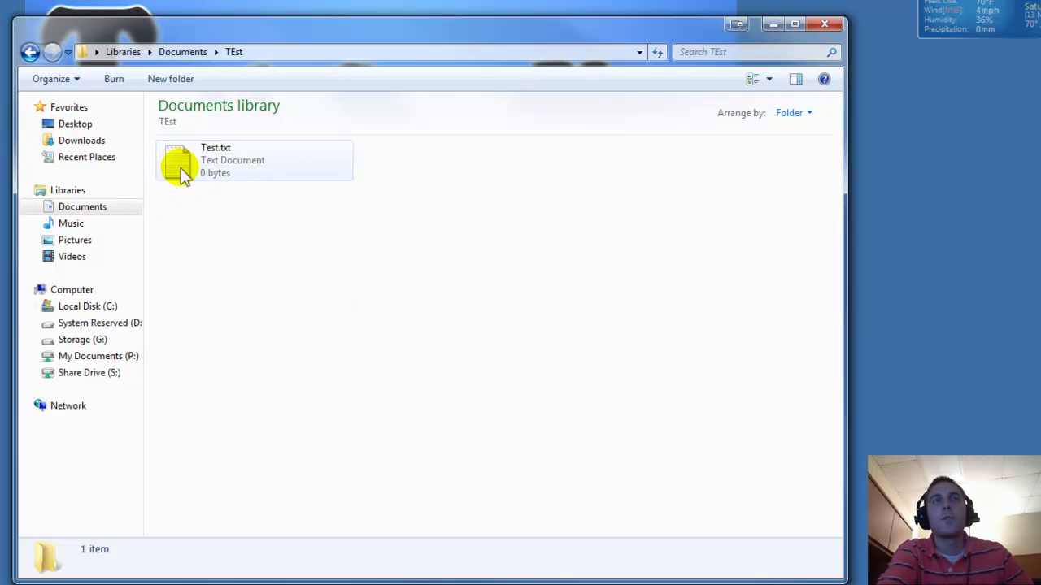
# Copy Test.txt from the TEst folder and paste it onto the desktop.
pyautogui.moveTo(220, 36); pyautogui.dragTo(395, 19)
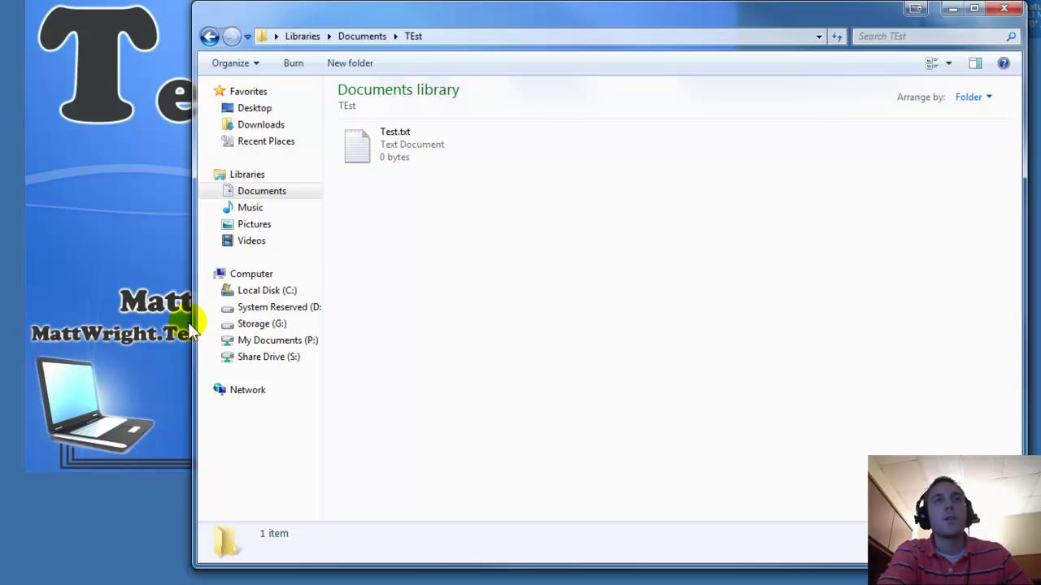
pyautogui.click(358, 153)
pyautogui.rightClick(358, 154)
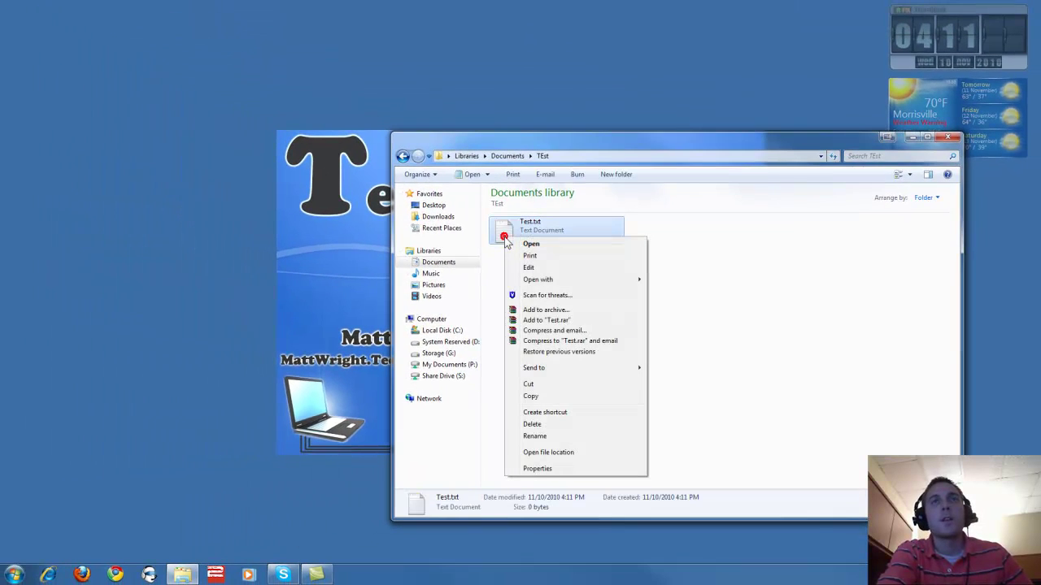
pyautogui.click(530, 396)
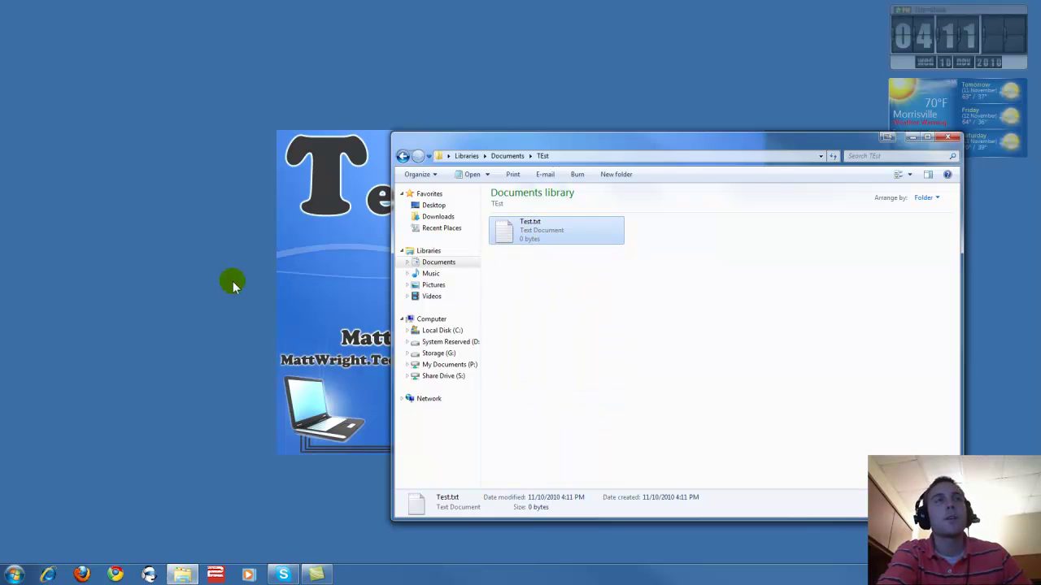
pyautogui.rightClick(195, 217)
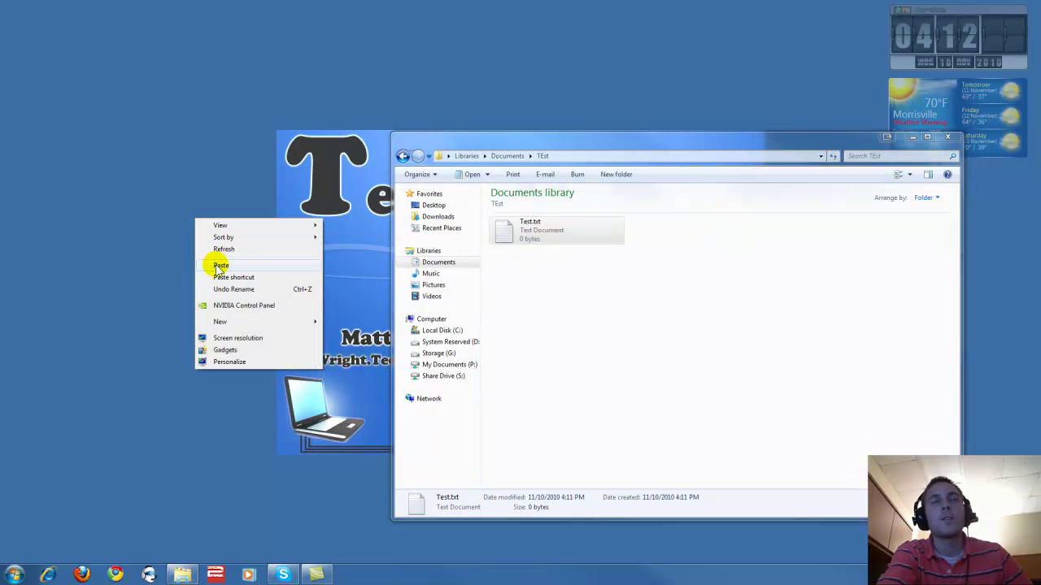
pyautogui.click(220, 266)
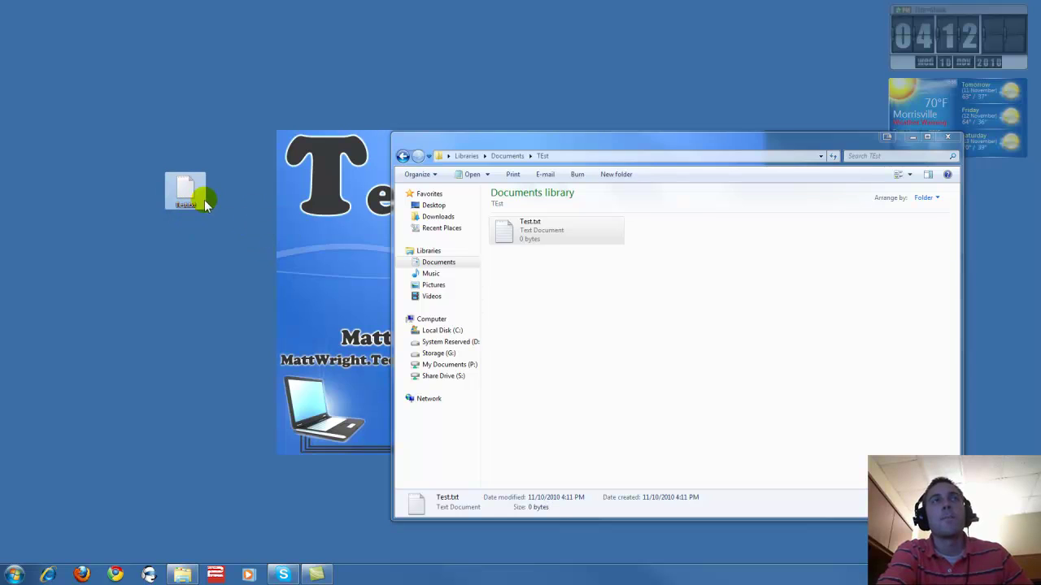
# Drag Test.txt onto the desktop and choose Copy and Replace to overwrite the existing copy.
pyautogui.click(220, 212)
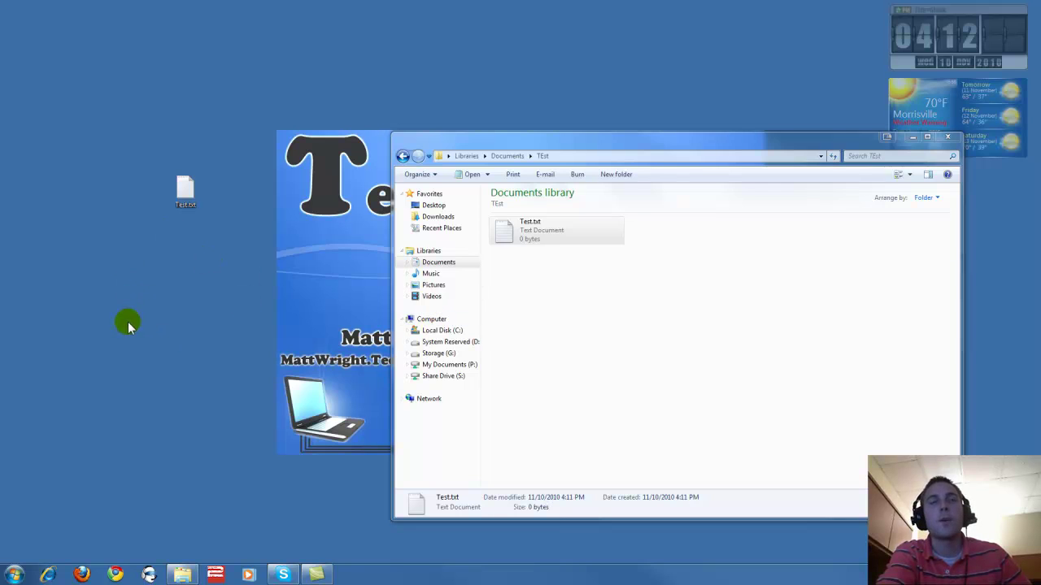
pyautogui.moveTo(553, 146); pyautogui.dragTo(616, 134)
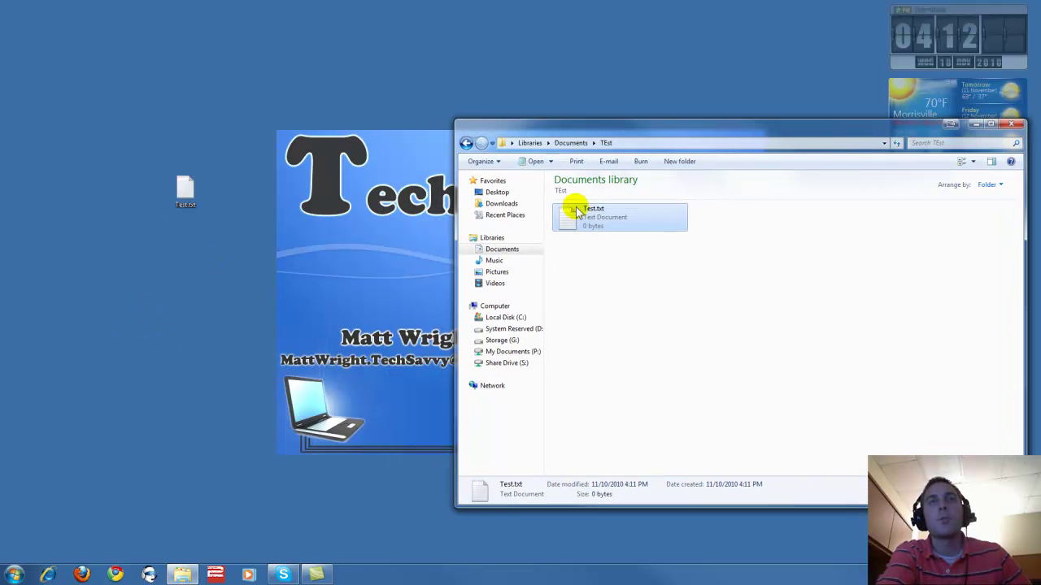
pyautogui.moveTo(561, 226); pyautogui.dragTo(215, 293)
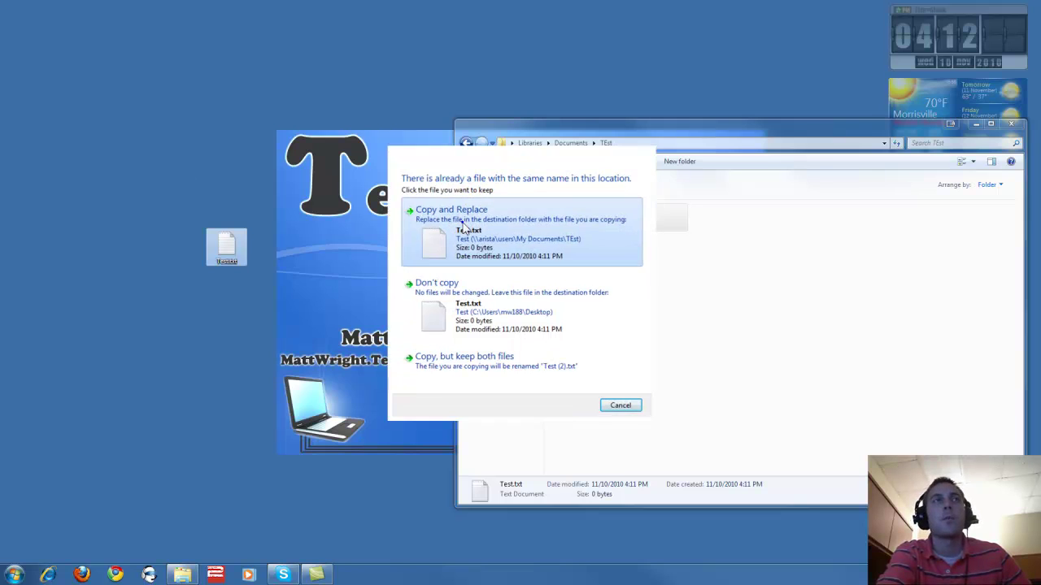
pyautogui.click(465, 226)
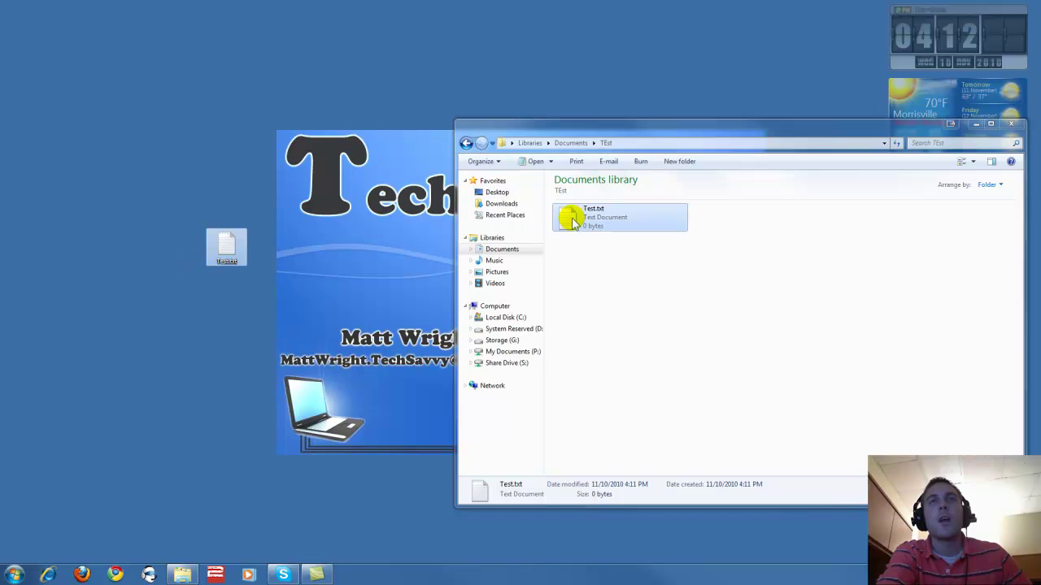
# Delete the desktop Test.txt, then paste the cut Test.txt from TEst onto the desktop.
pyautogui.rightClick(223, 257)
pyautogui.click(250, 459)
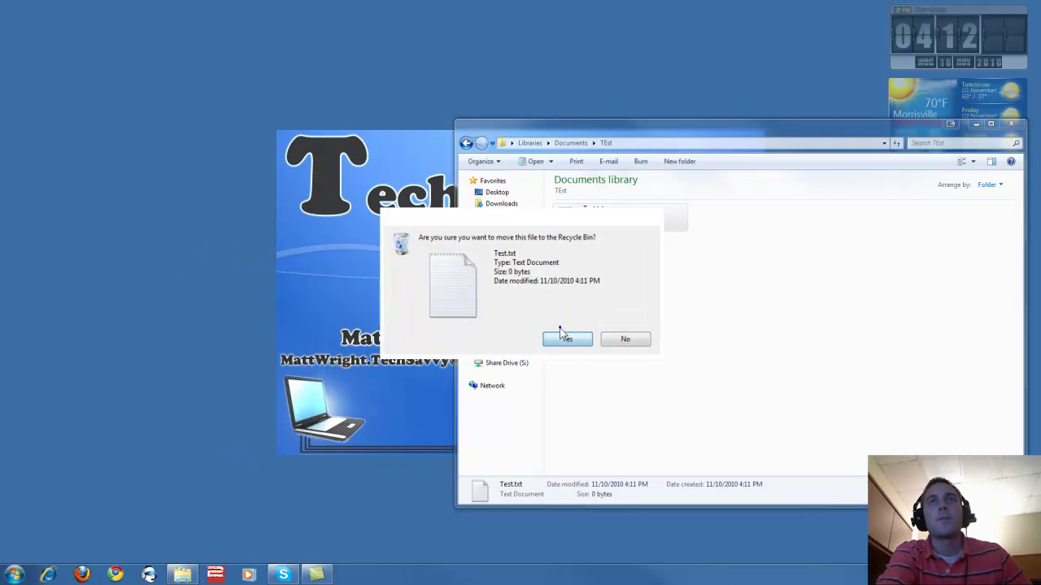
pyautogui.click(563, 331)
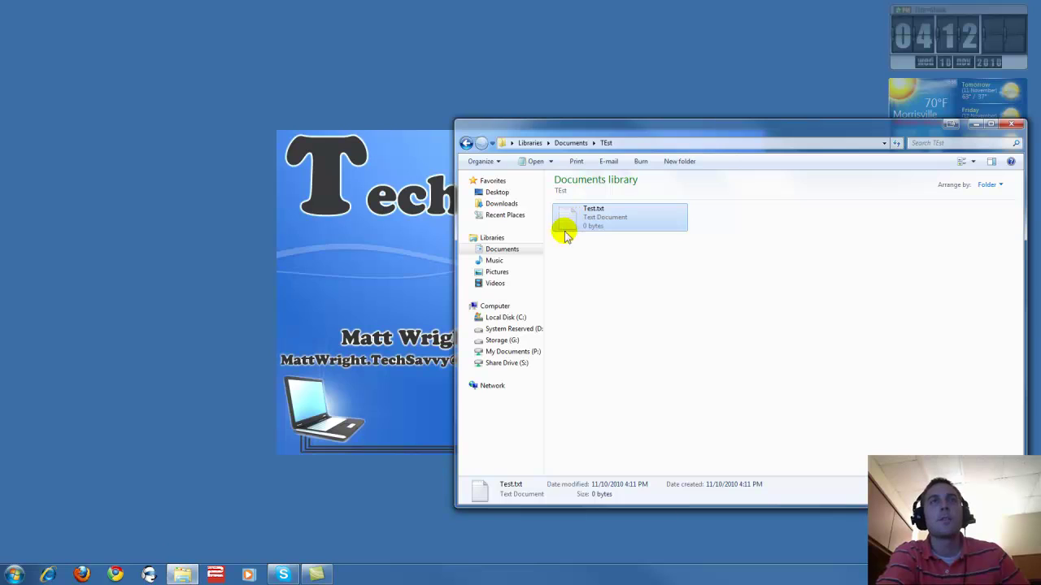
pyautogui.click(228, 237)
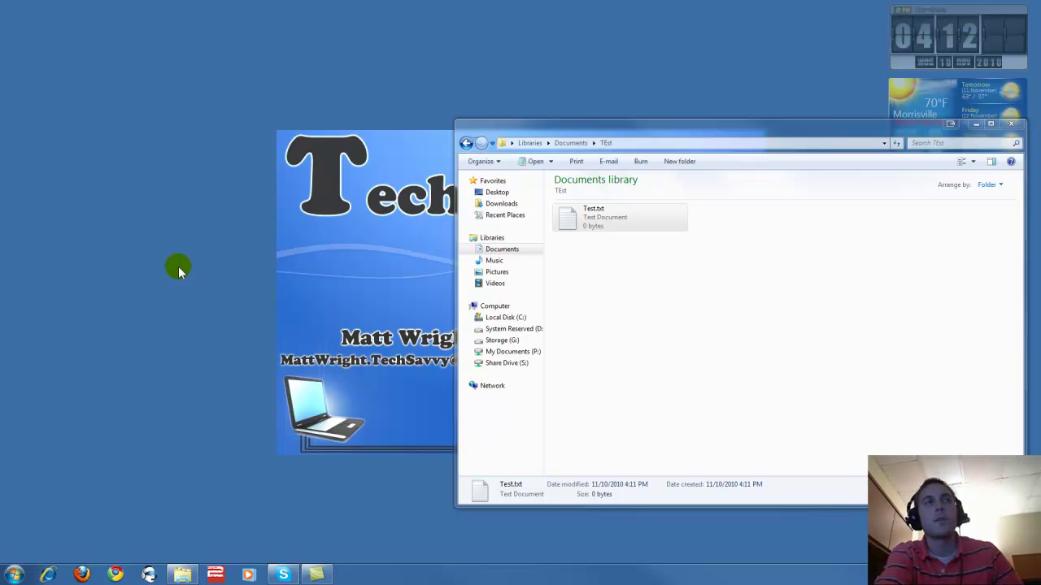
pyautogui.hotkey('ctrl', 'v')
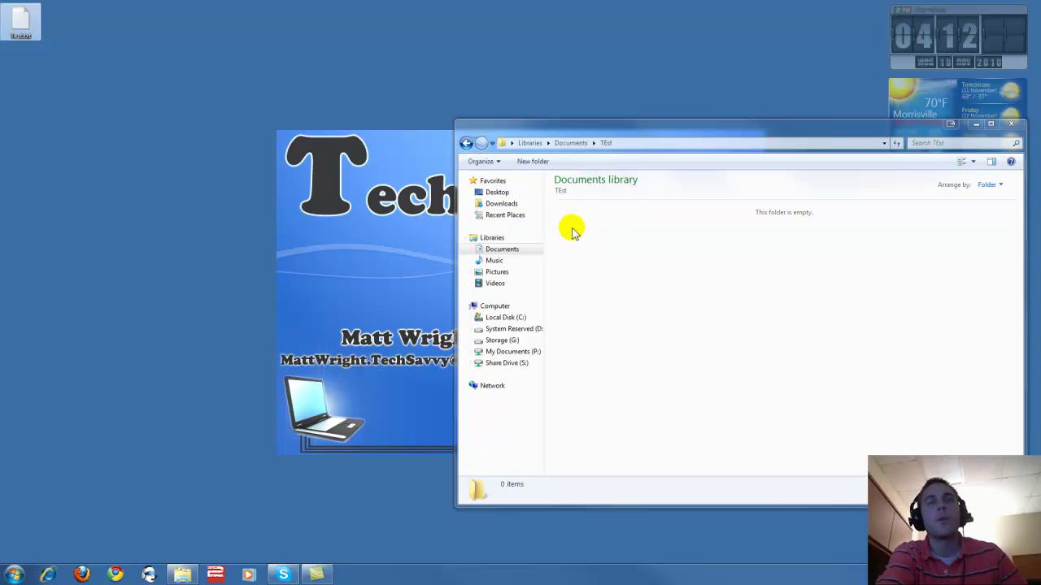
# Drag desktop Test.txt into the TEst window, shift the window up-left, and reselect the desktop file.
pyautogui.moveTo(20, 22); pyautogui.dragTo(622, 282)
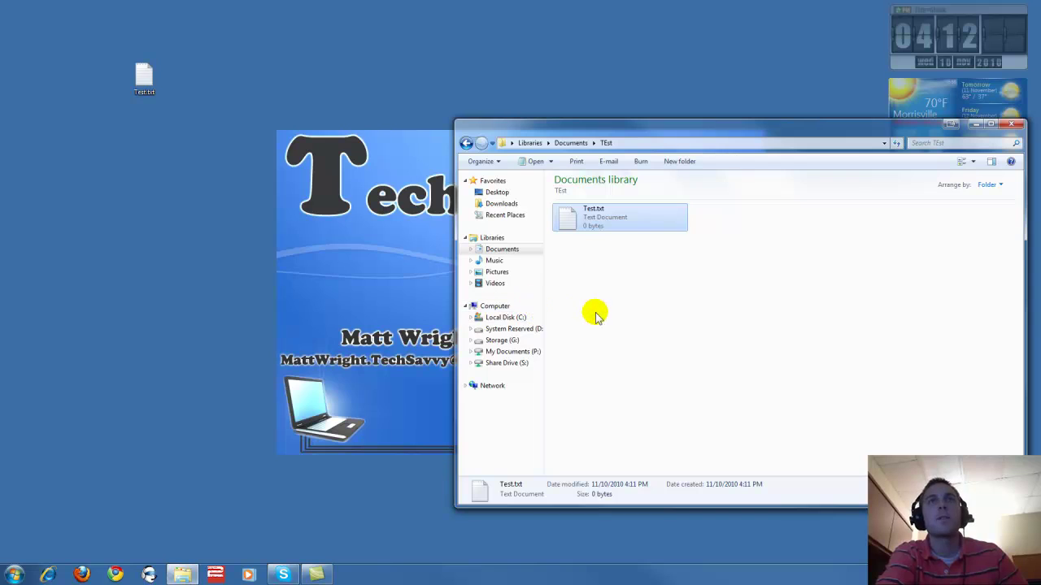
pyautogui.moveTo(562, 123); pyautogui.dragTo(463, 83)
pyautogui.click(153, 93)
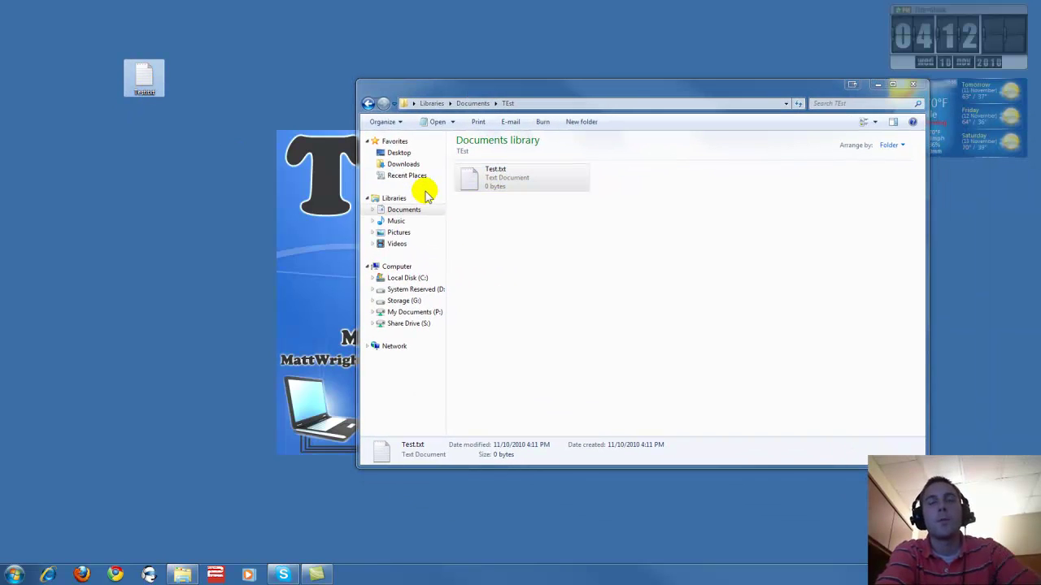